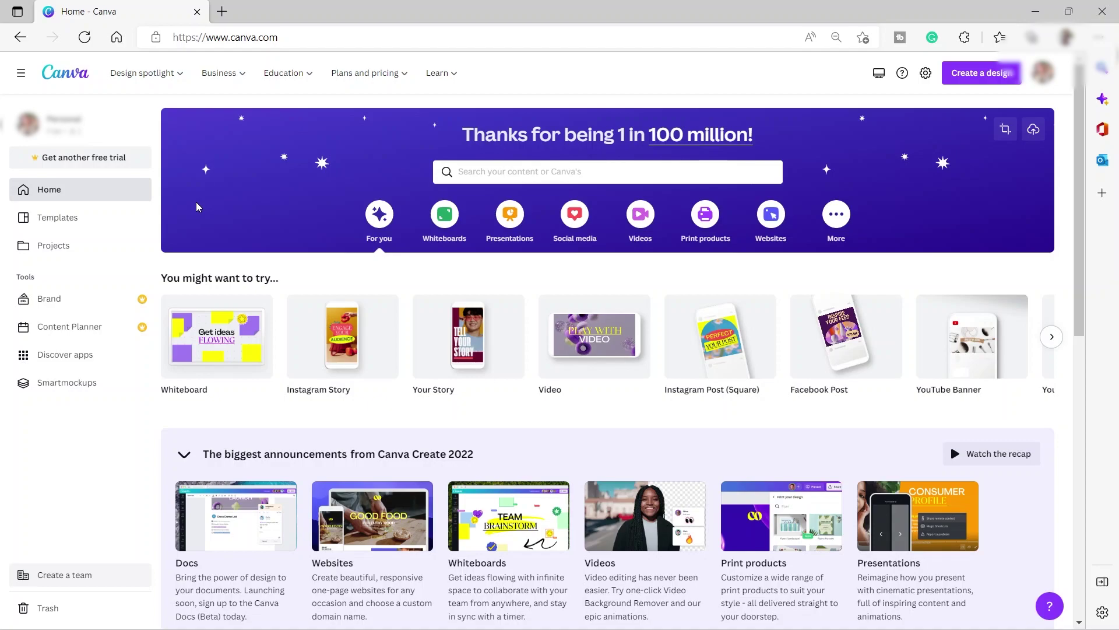
Search Google in a new tab for 'kdp book cover template'
left_click(222, 13)
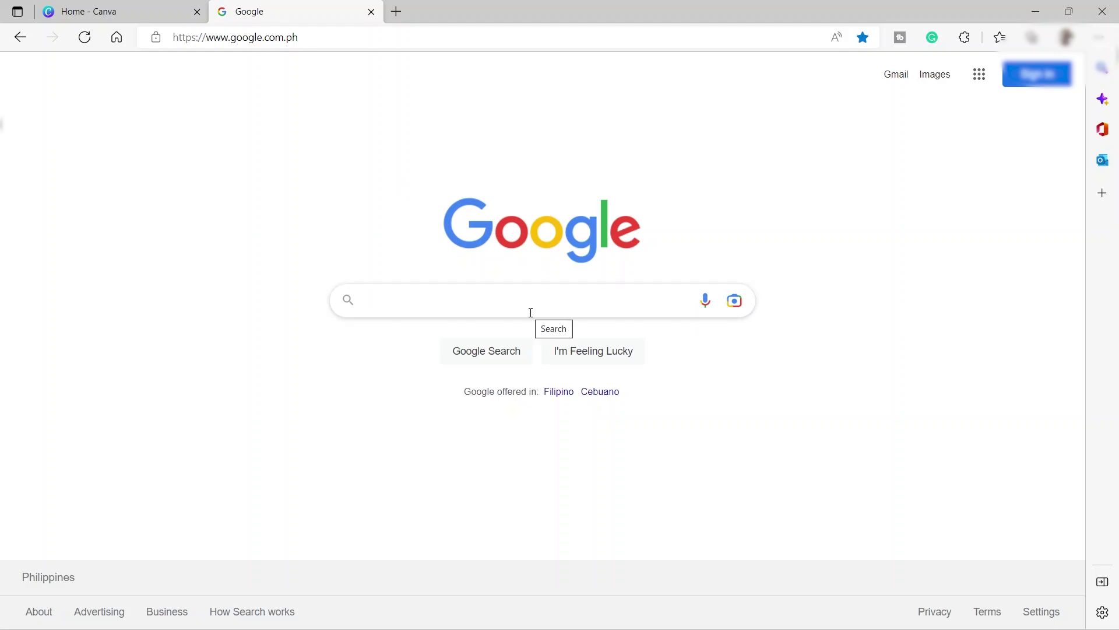
type("kdp")
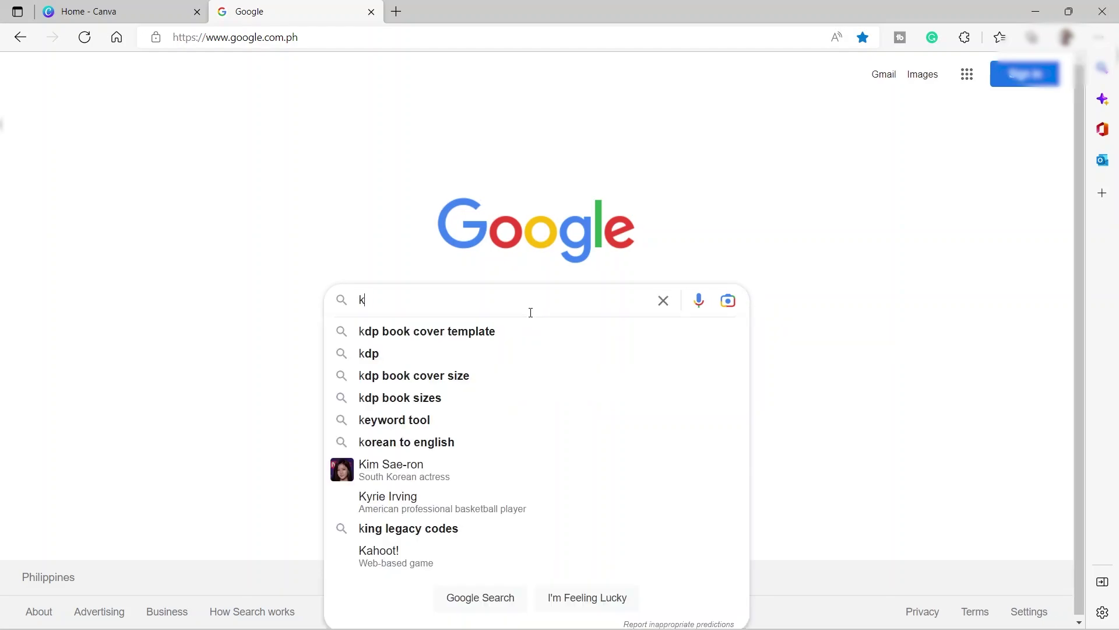
left_click(475, 332)
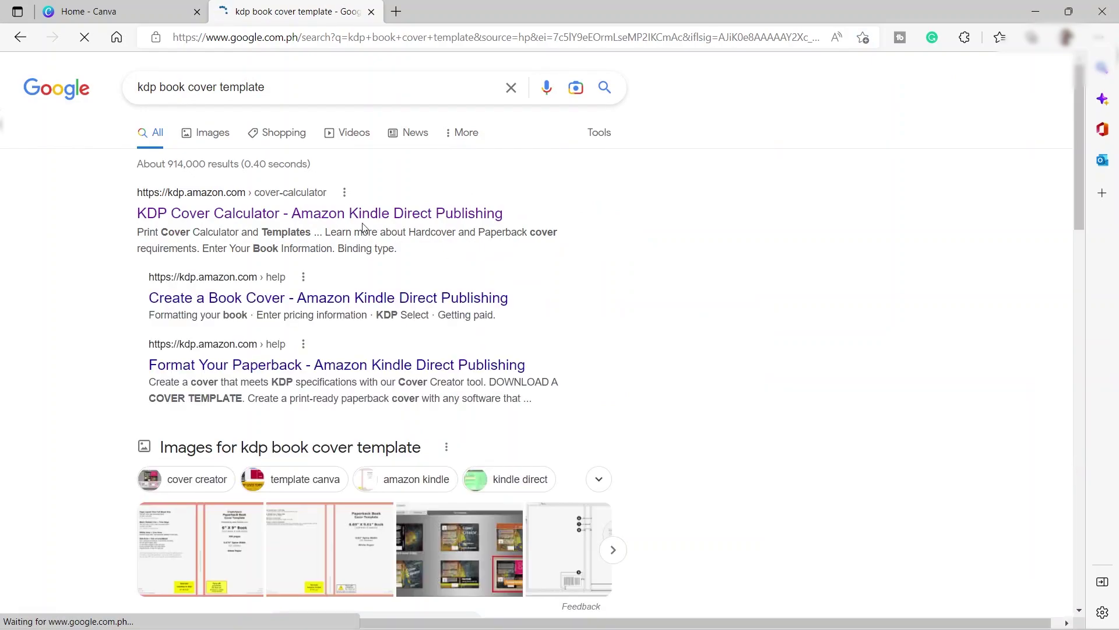
Open the KDP Cover Calculator and choose Paperback, Premium color interior and White paper
left_click(232, 218)
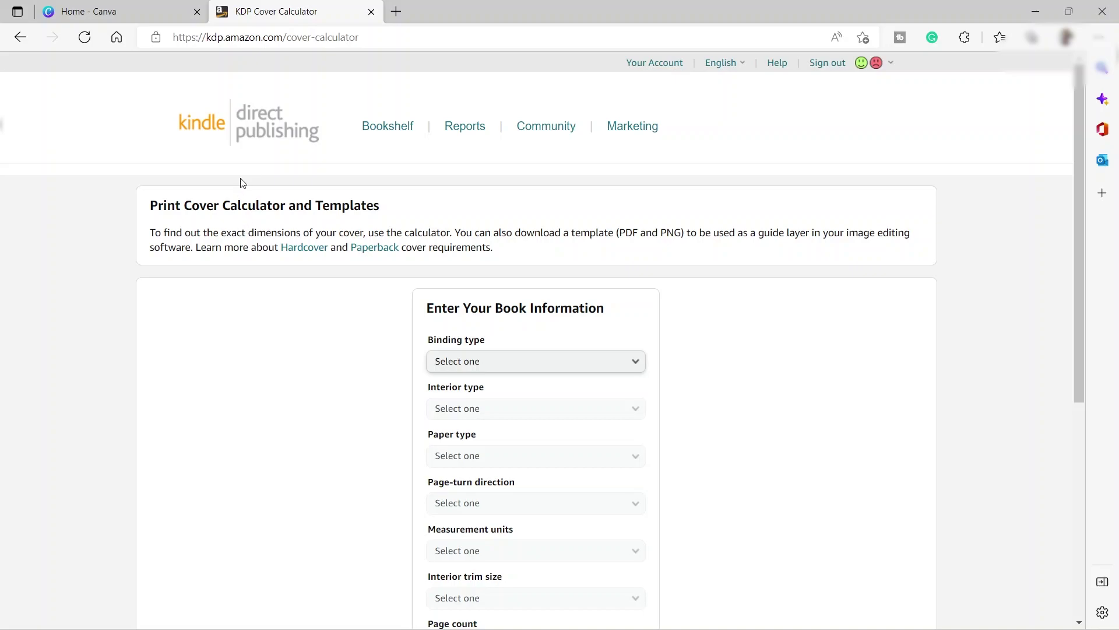
scroll(689, 349, "down", 3)
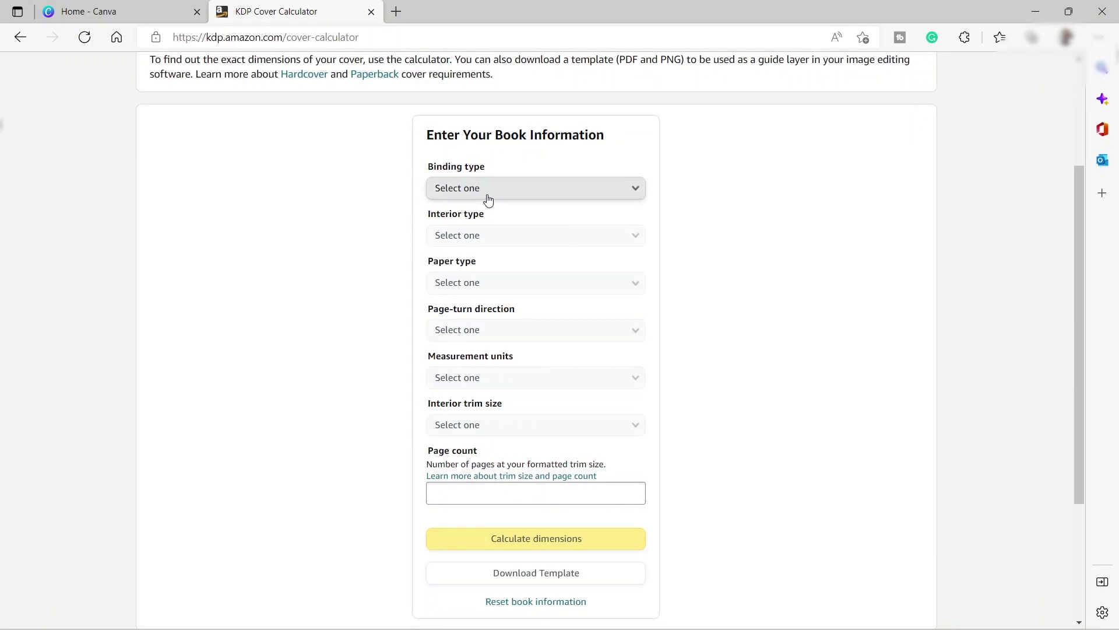
left_click(552, 198)
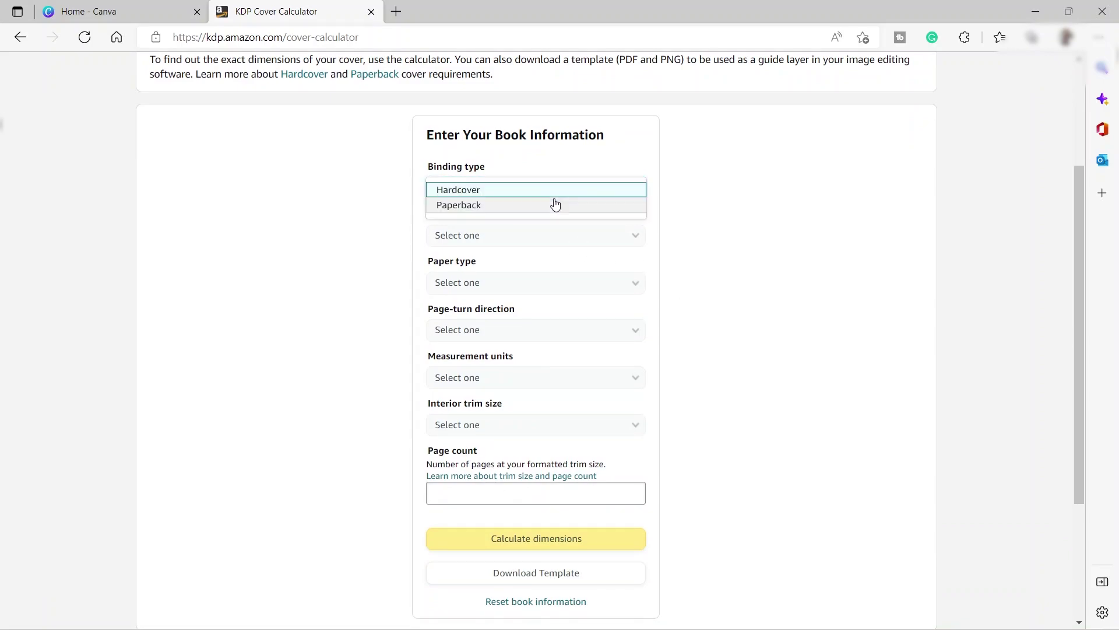
left_click(470, 209)
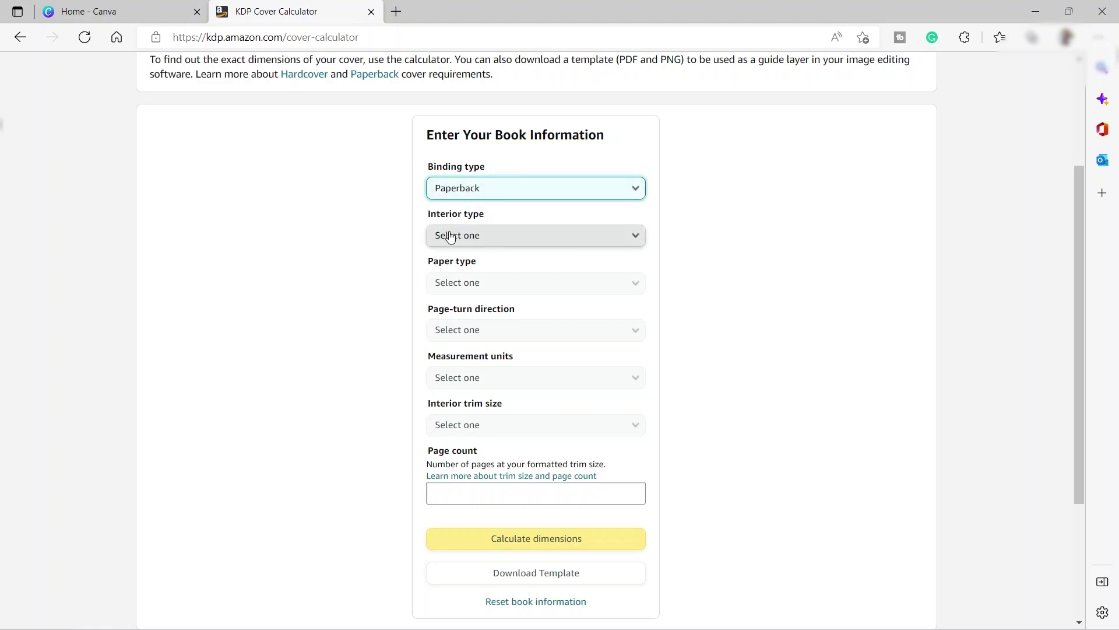
left_click(530, 242)
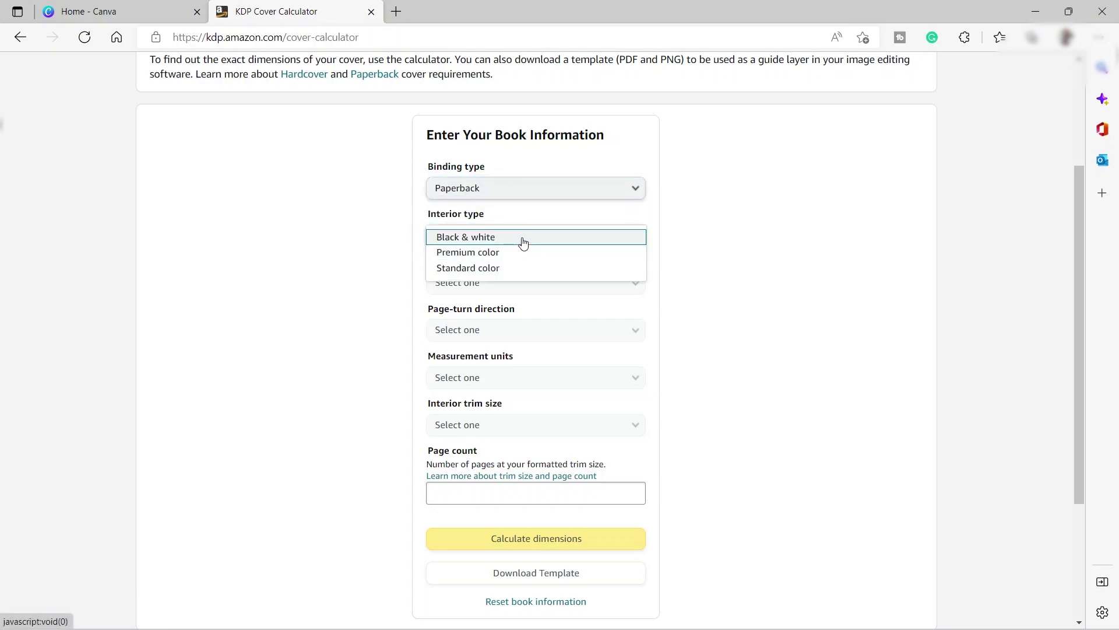
left_click(516, 252)
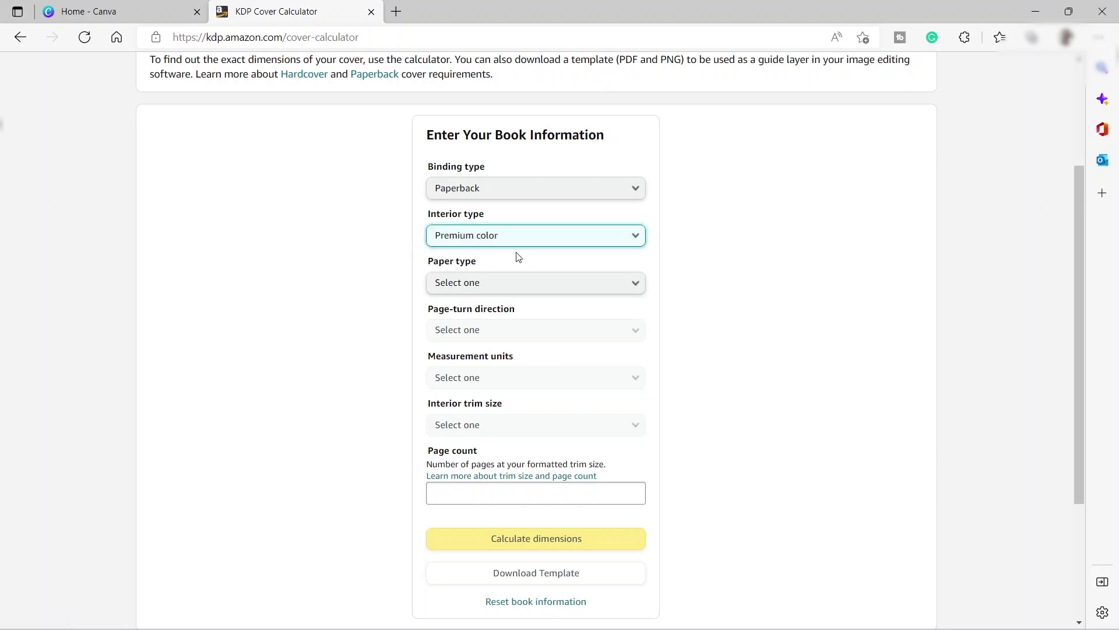
left_click(526, 286)
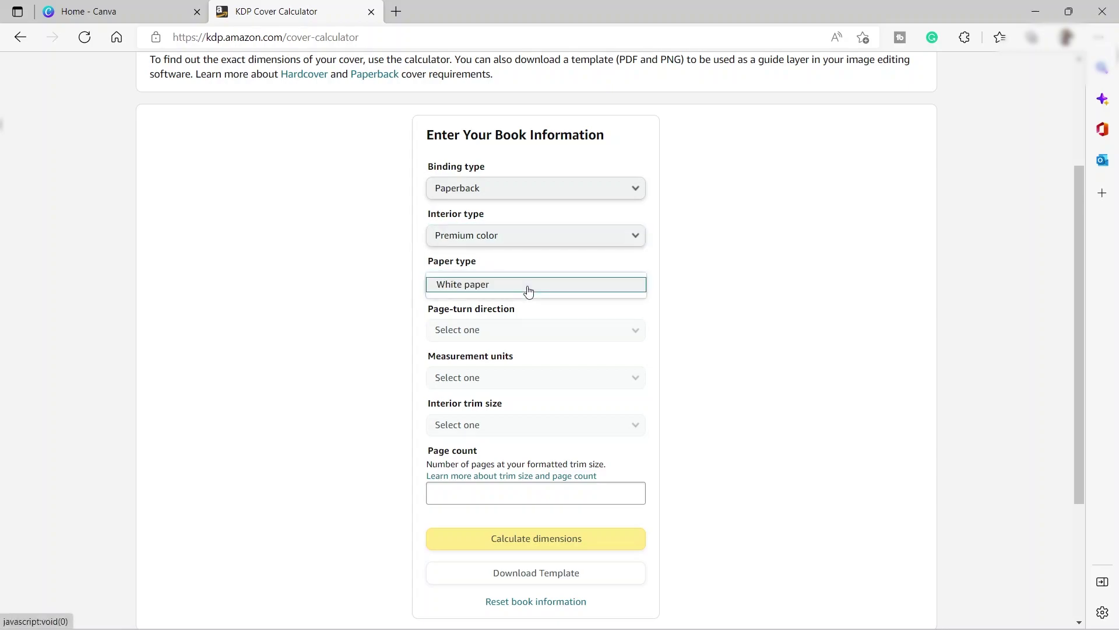
left_click(497, 293)
Set Left to Right page turning, Inches, 6.14 x 9.21 in trim size and 200 pages
scroll(600, 317, "down", 2)
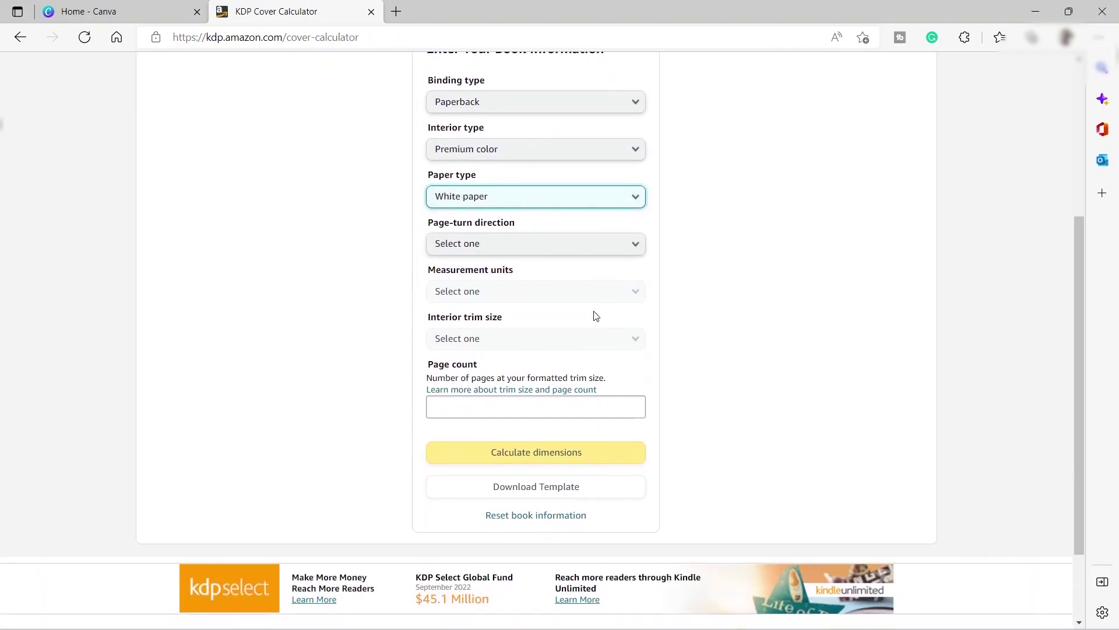
left_click(538, 251)
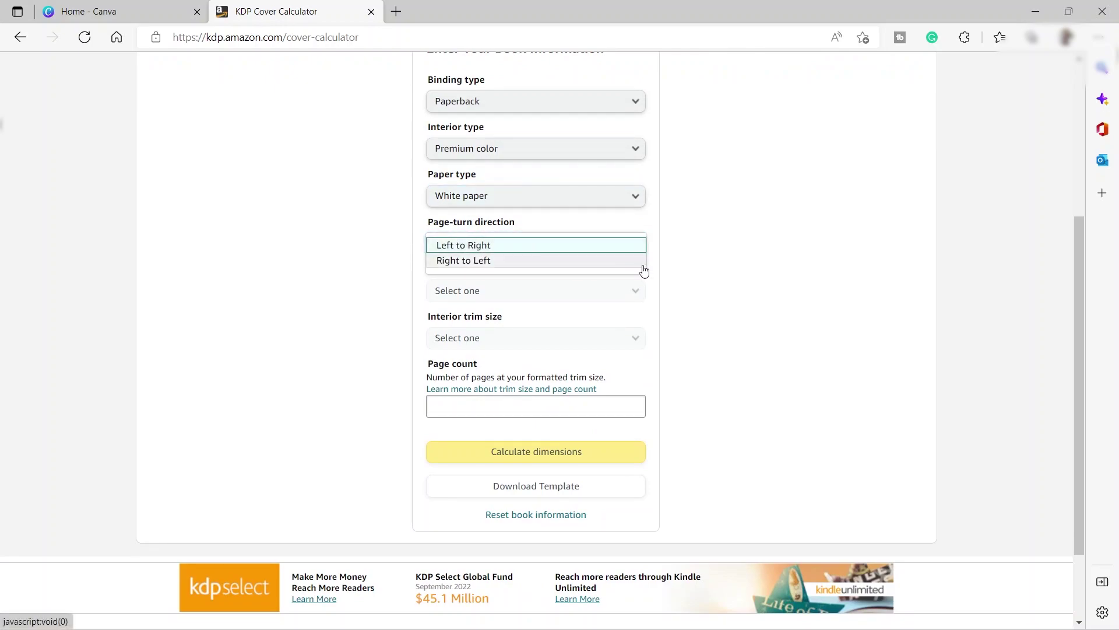
left_click(474, 247)
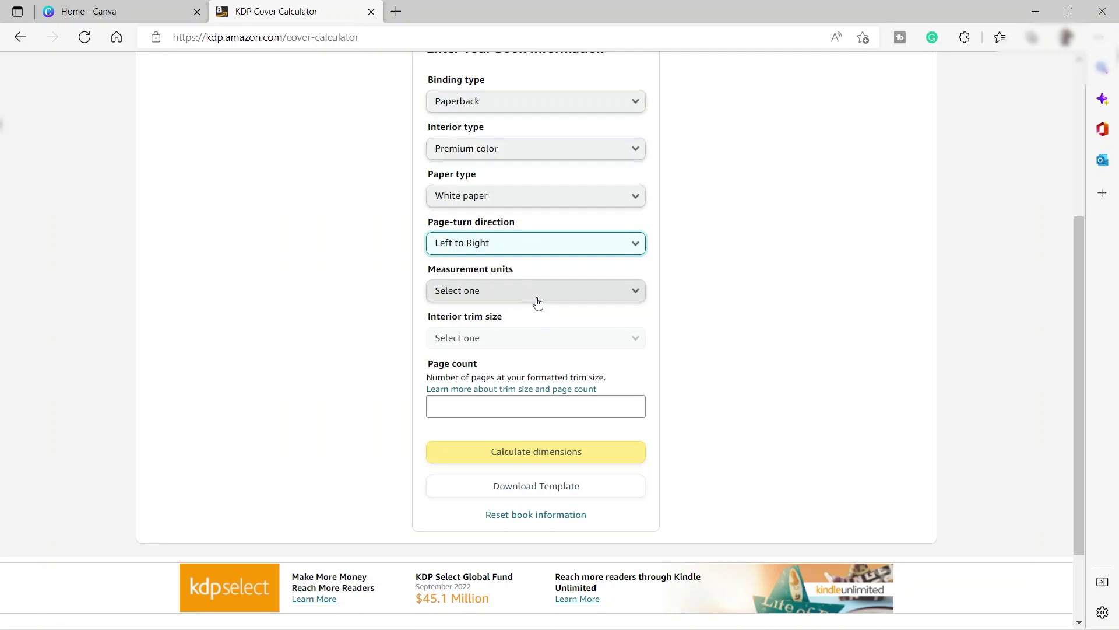
left_click(537, 298)
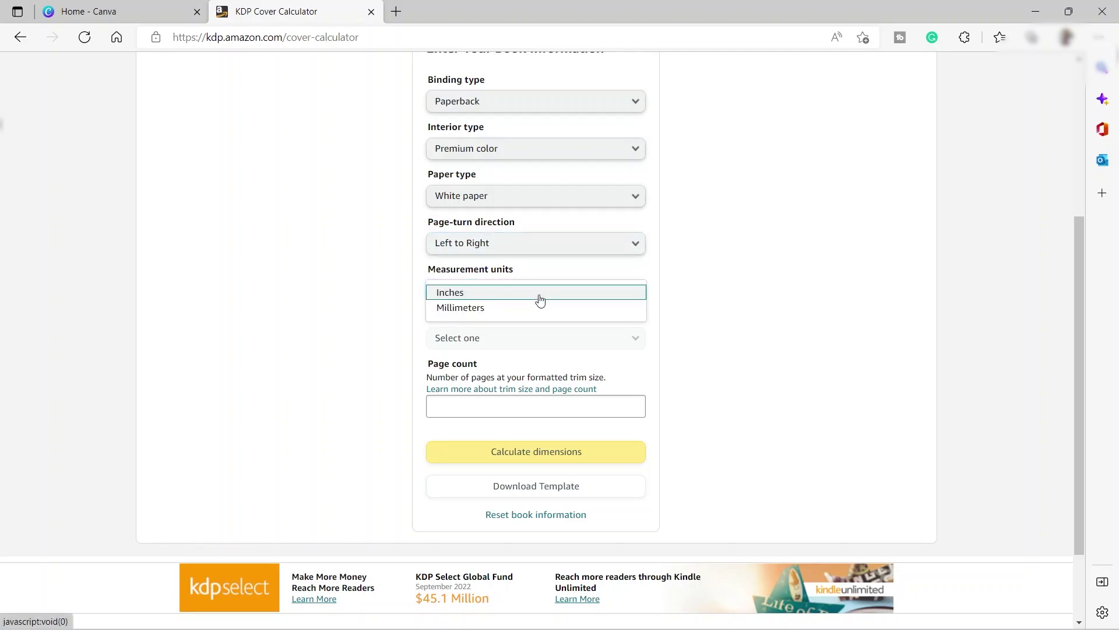
left_click(477, 293)
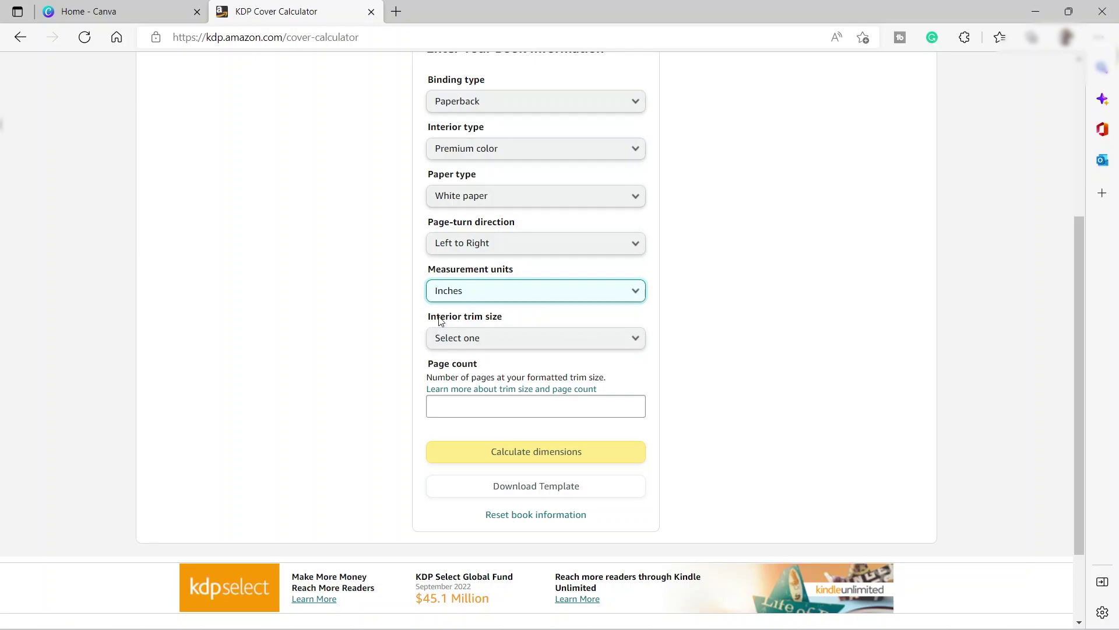
left_click(530, 337)
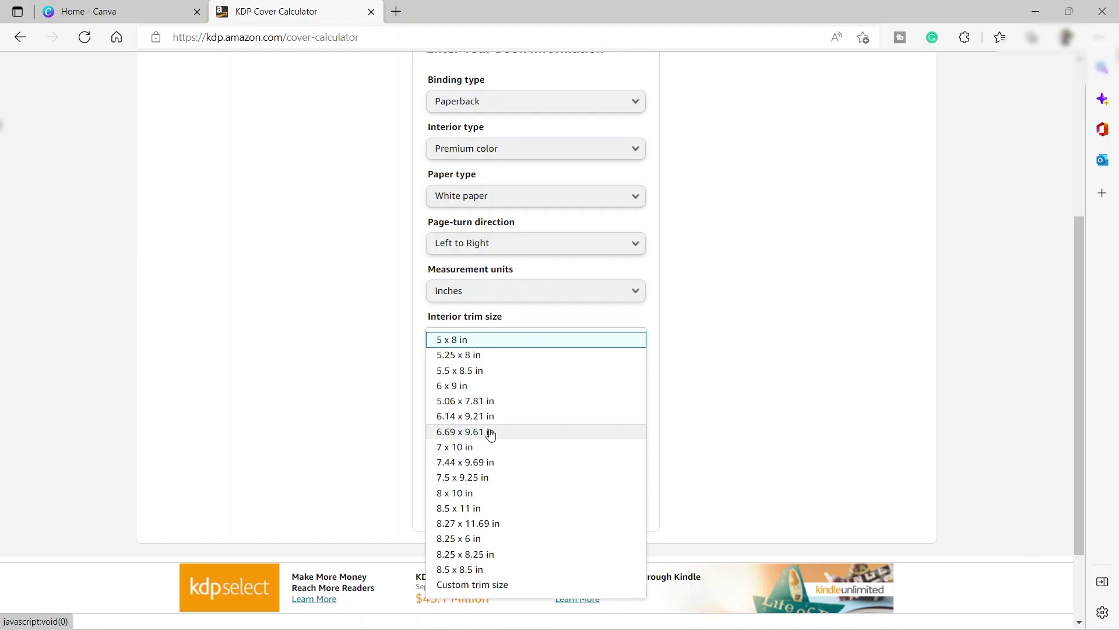
scroll(490, 432, "down", 2)
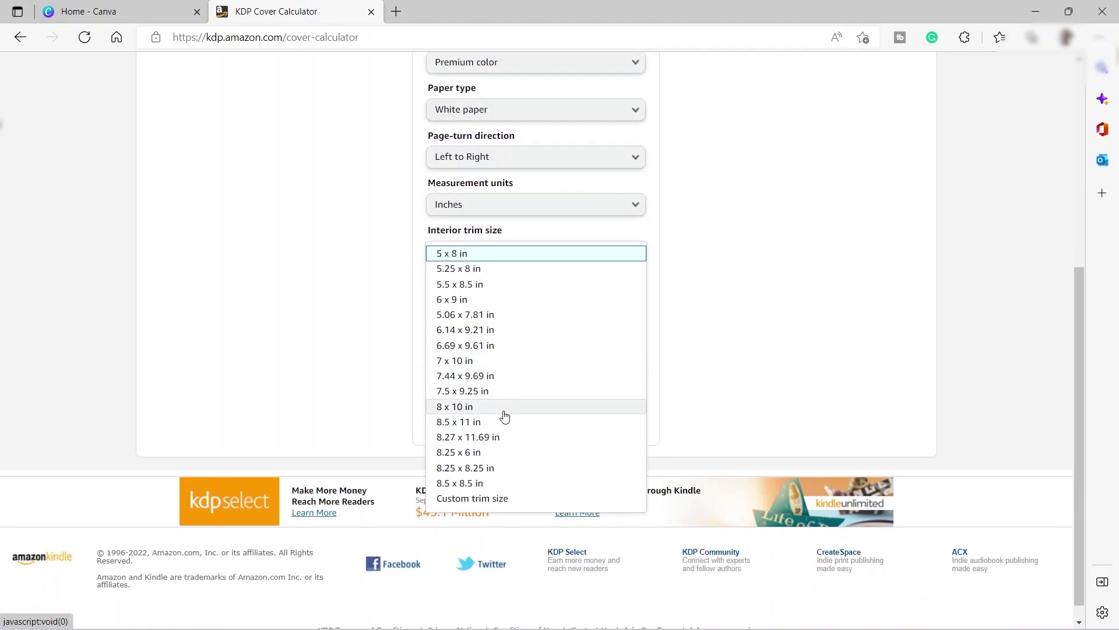
scroll(481, 475, "down", 1)
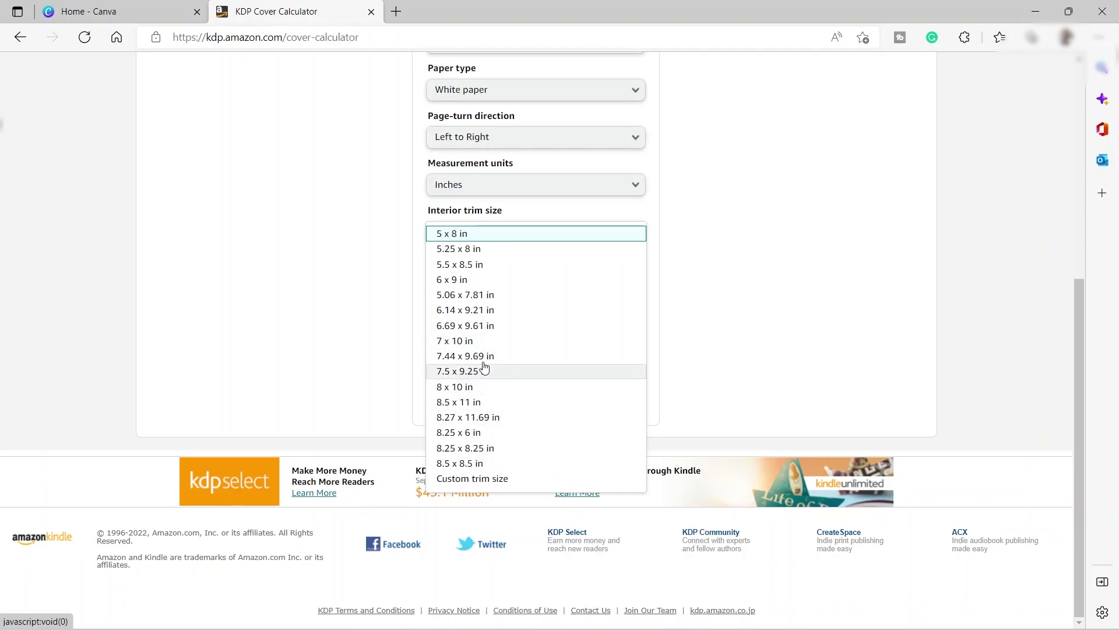
left_click(483, 312)
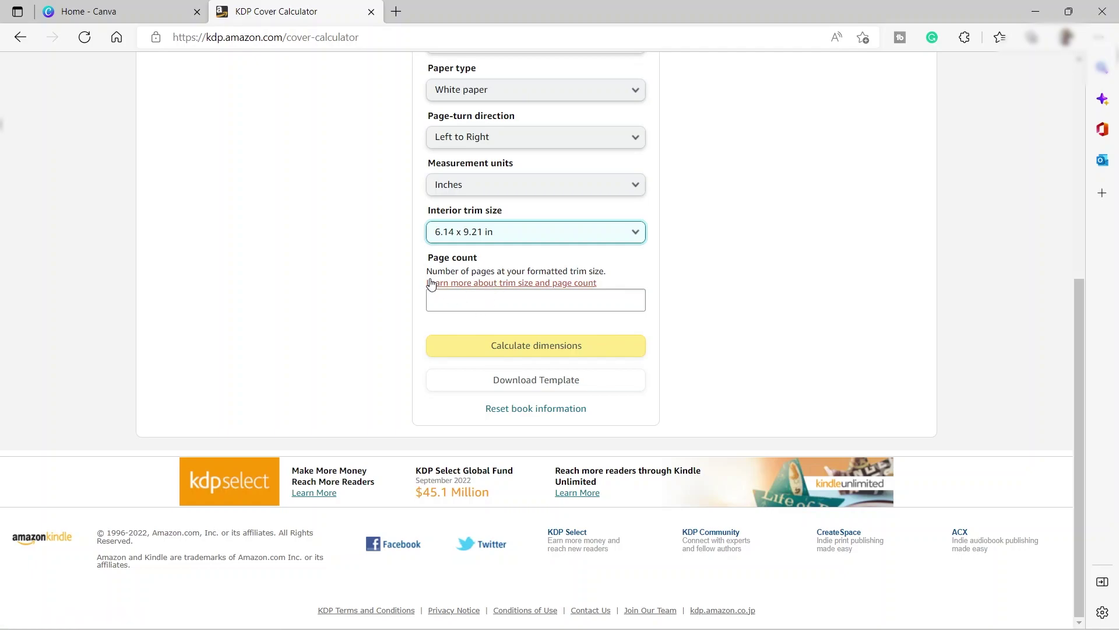
left_click(480, 304)
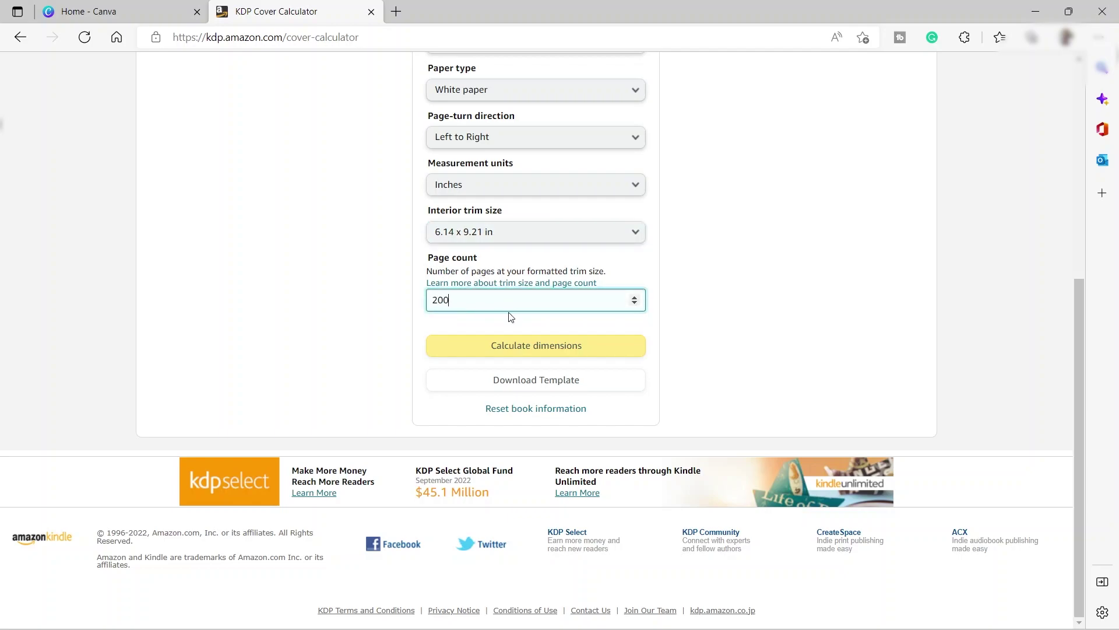
left_click(568, 326)
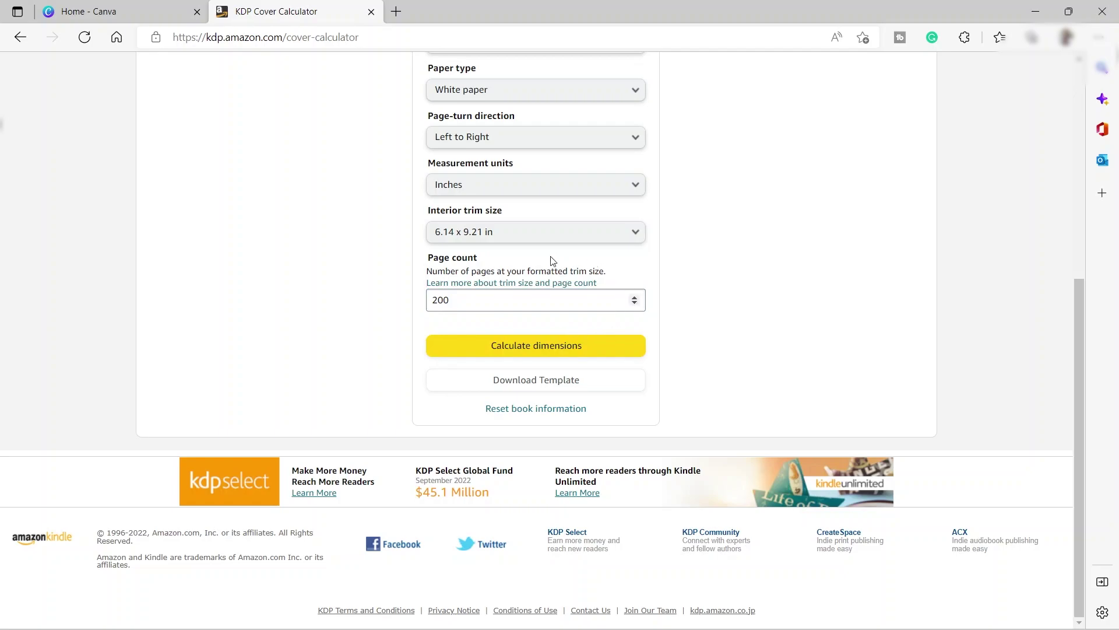
Calculate and review the 12.999 x 9.46 in full cover and 0.469 in spine dimensions
left_click(540, 347)
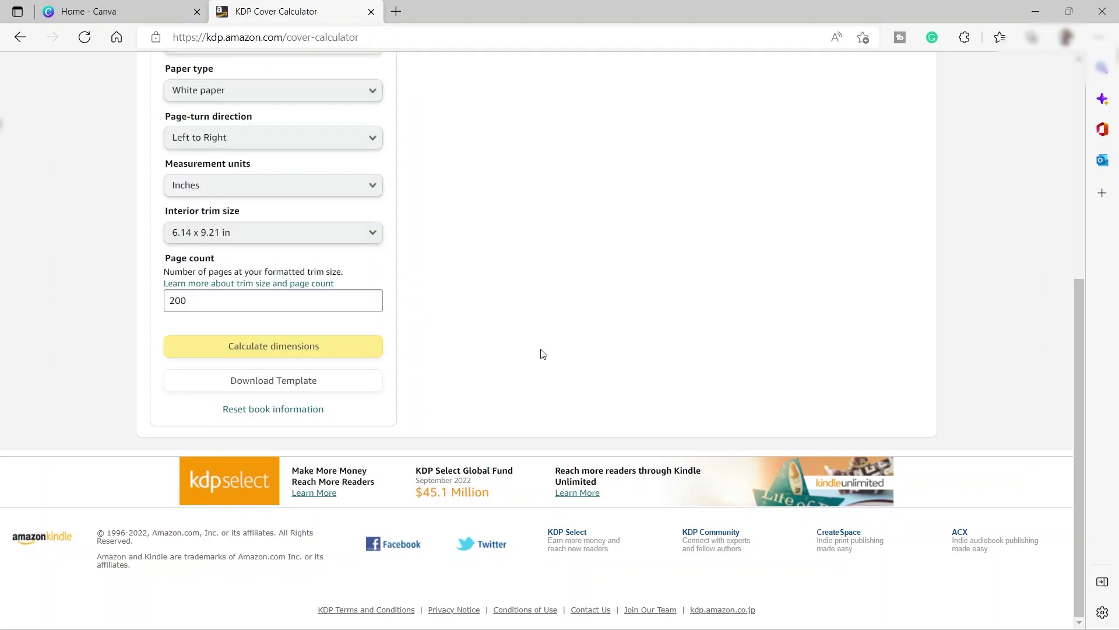
scroll(644, 335, "up", 4)
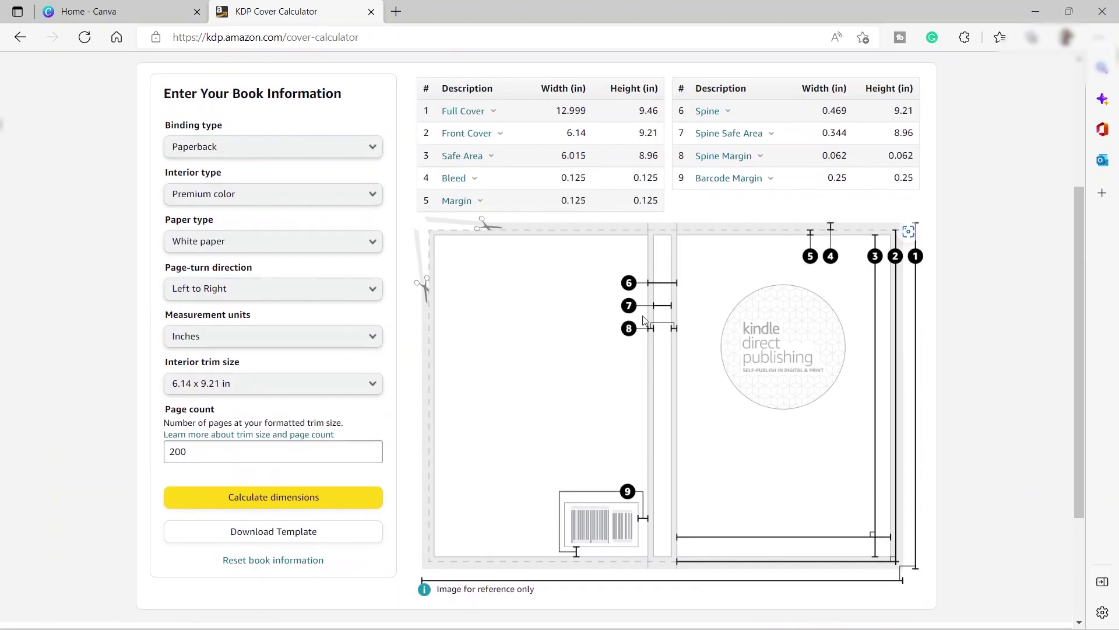
scroll(640, 347, "down", 3)
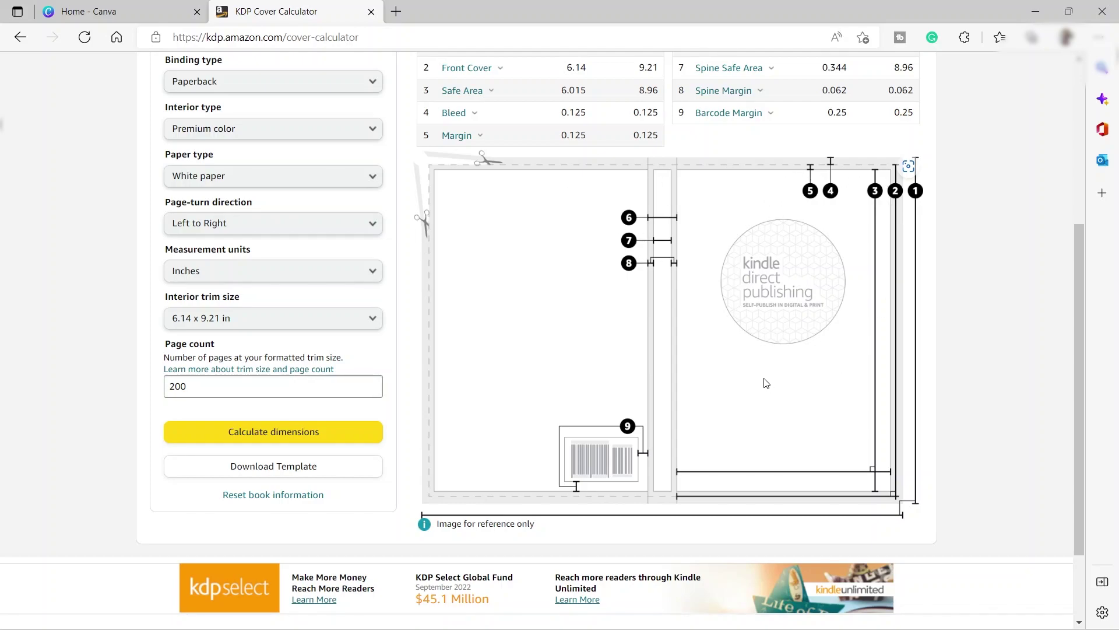
scroll(764, 383, "up", 2)
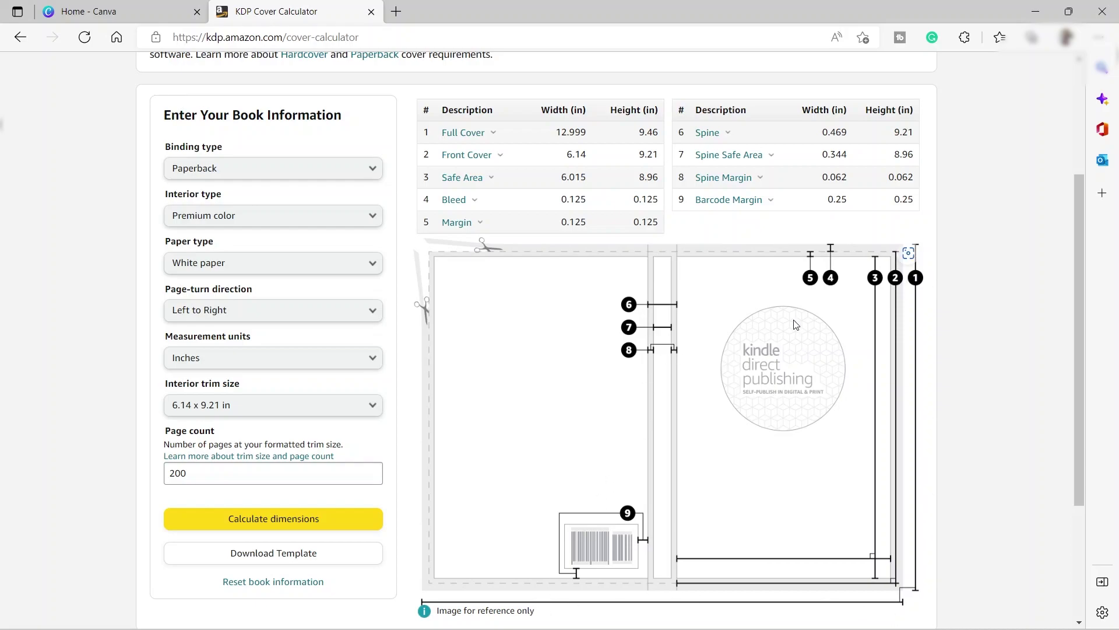
Start a new custom-size Canva design measured in inches
left_click(104, 13)
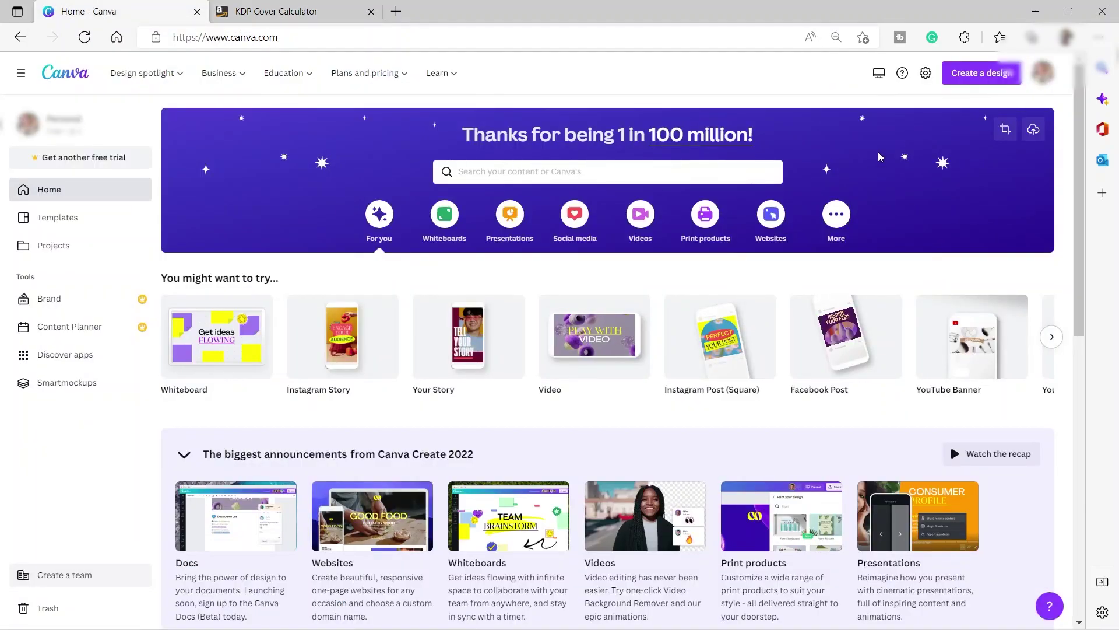
left_click(979, 77)
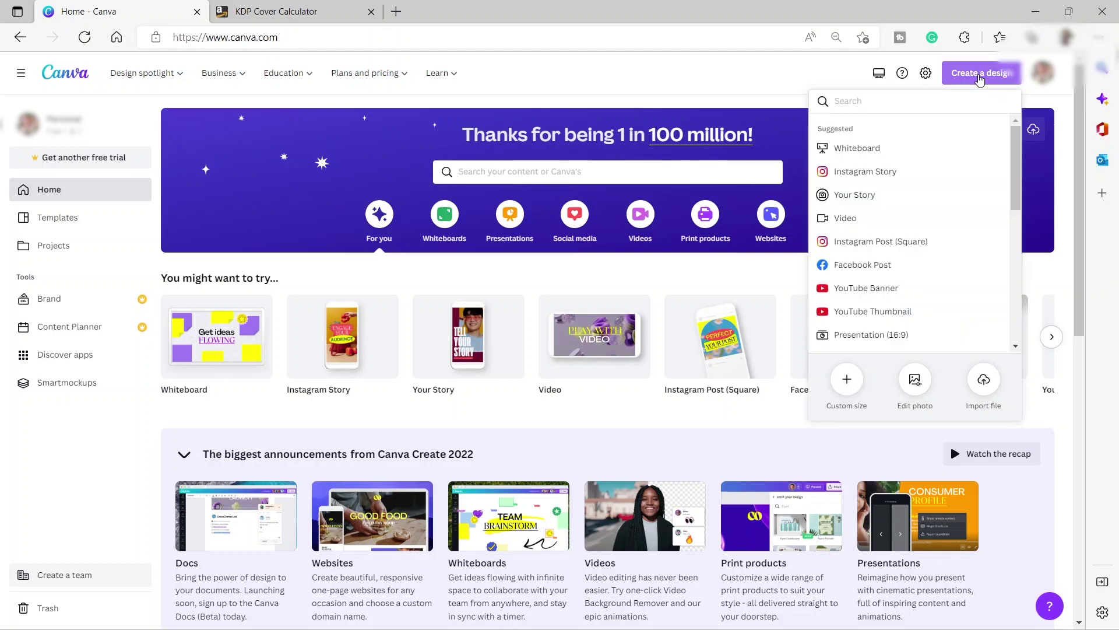
left_click(847, 380)
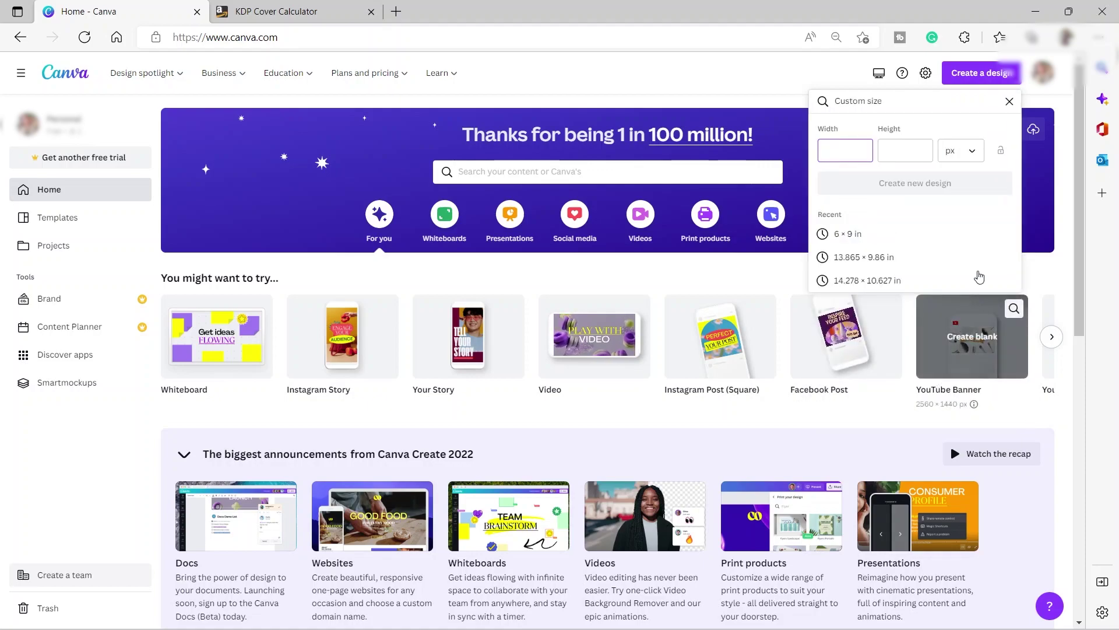
left_click(969, 149)
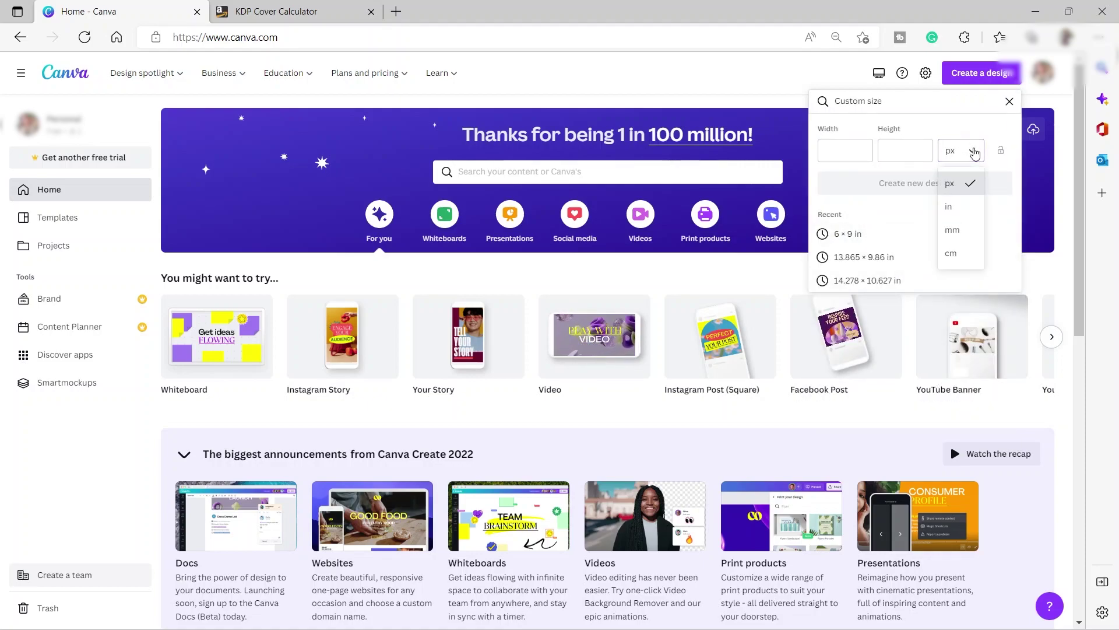
left_click(964, 214)
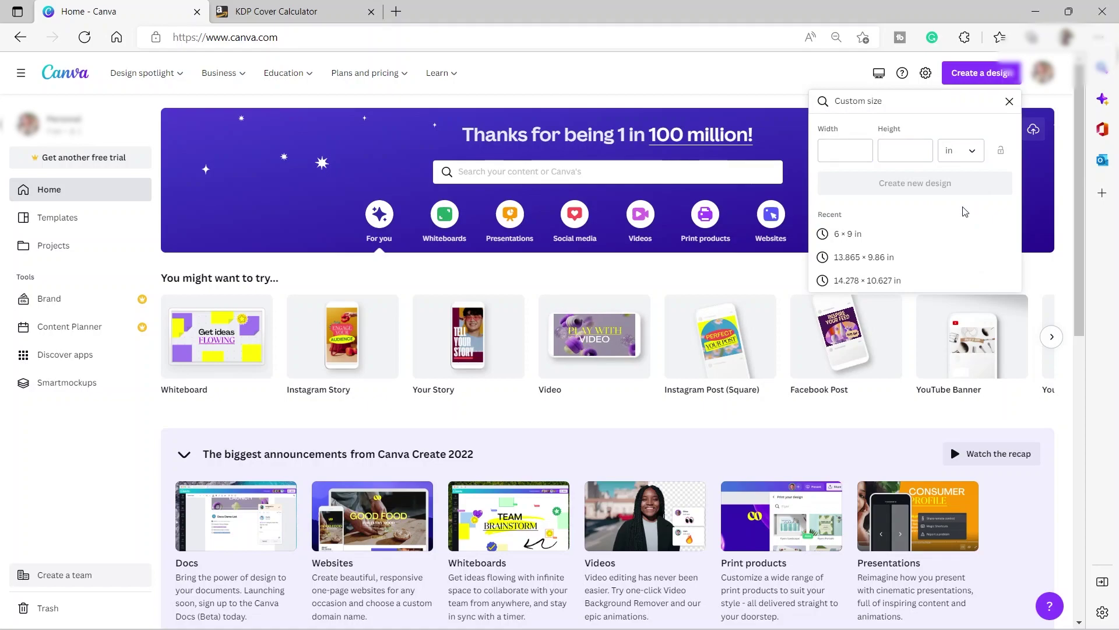
left_click(849, 150)
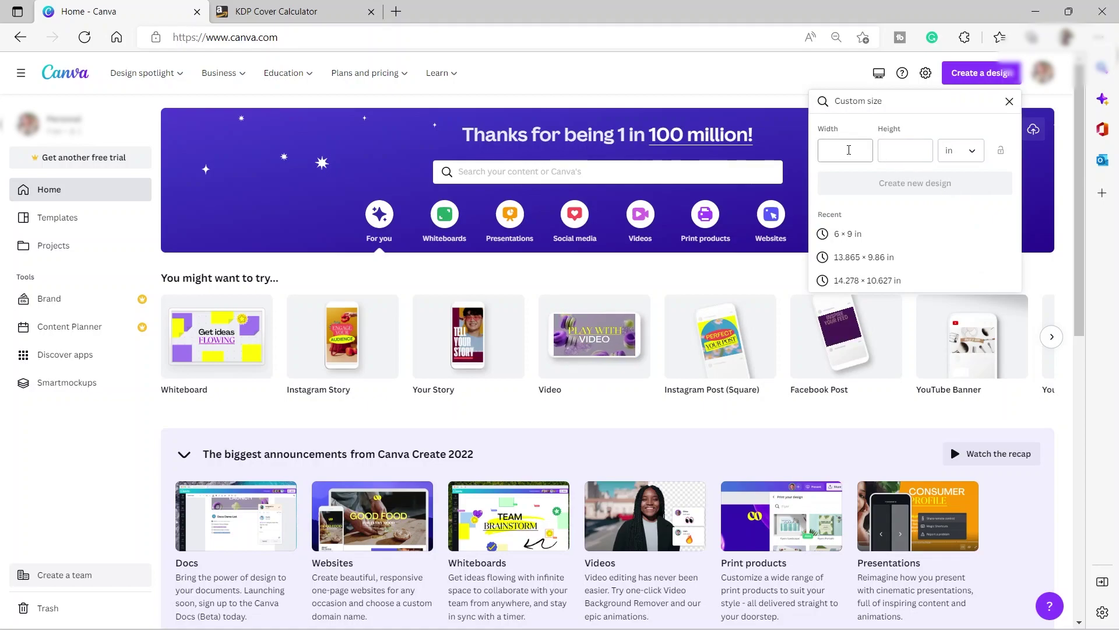
Enter width 12.999 and height 9.46 from the calculator and create the design
left_click(309, 7)
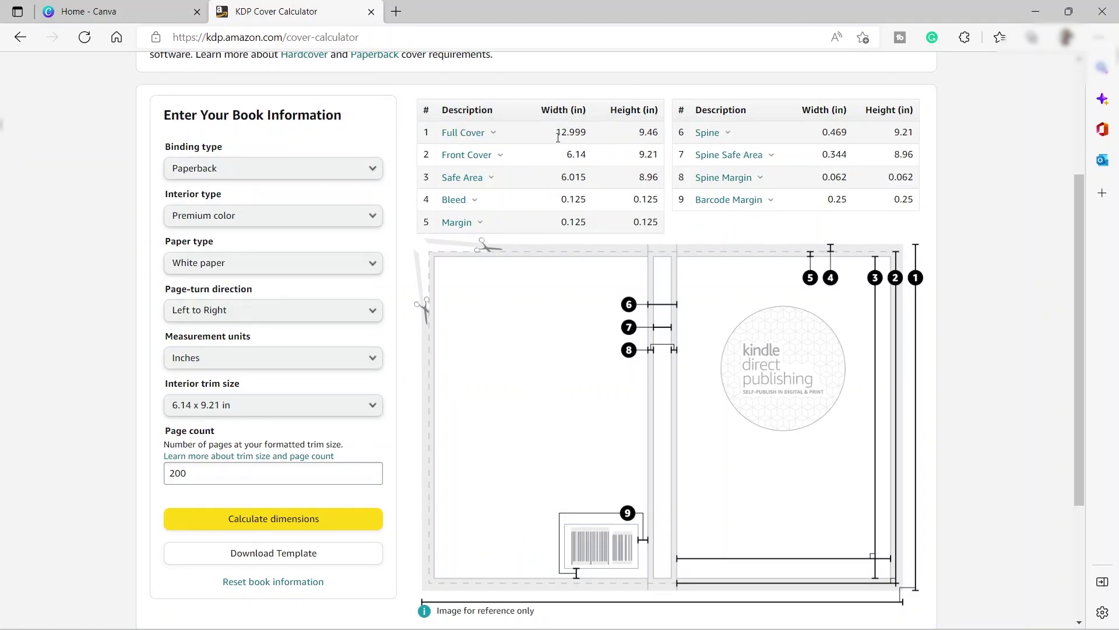
left_click(126, 10)
left_click(865, 153)
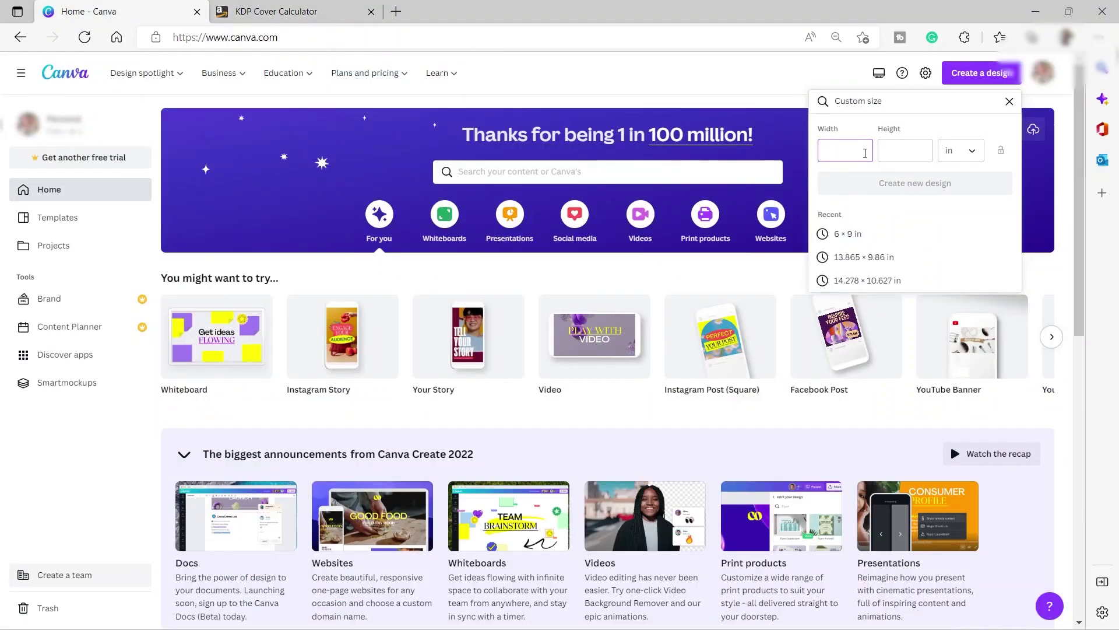
type("12.999")
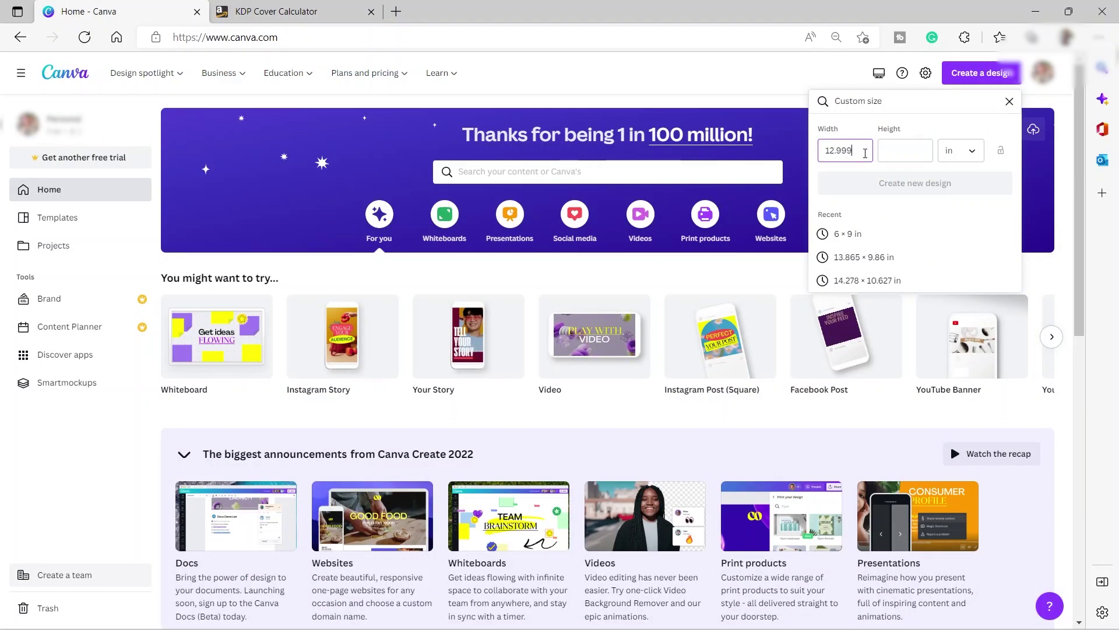
left_click(275, 10)
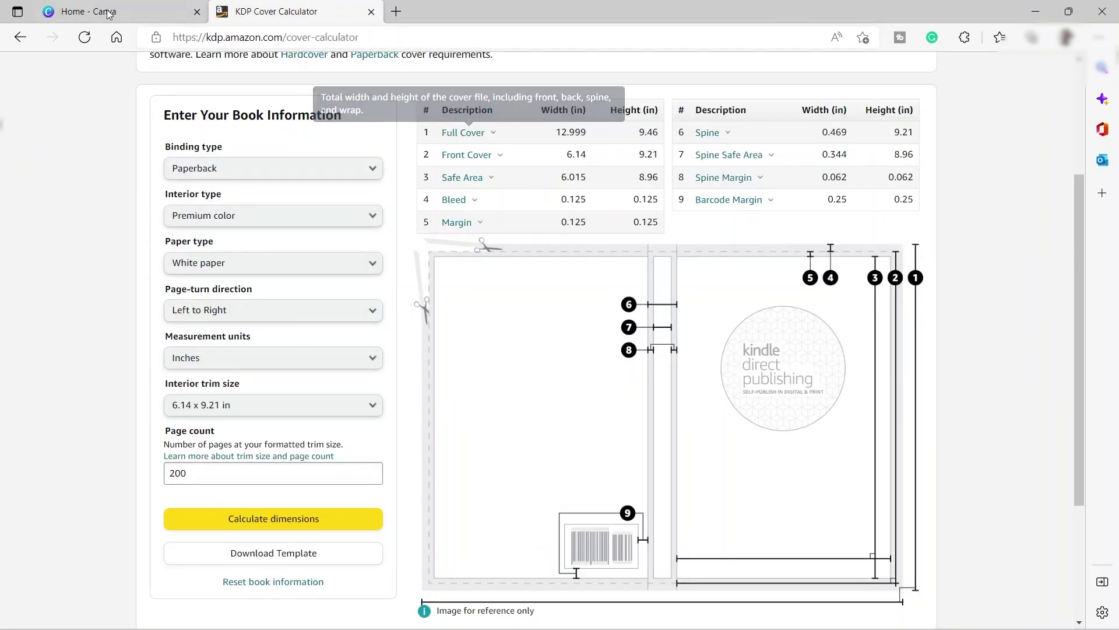
left_click(89, 11)
left_click(912, 150)
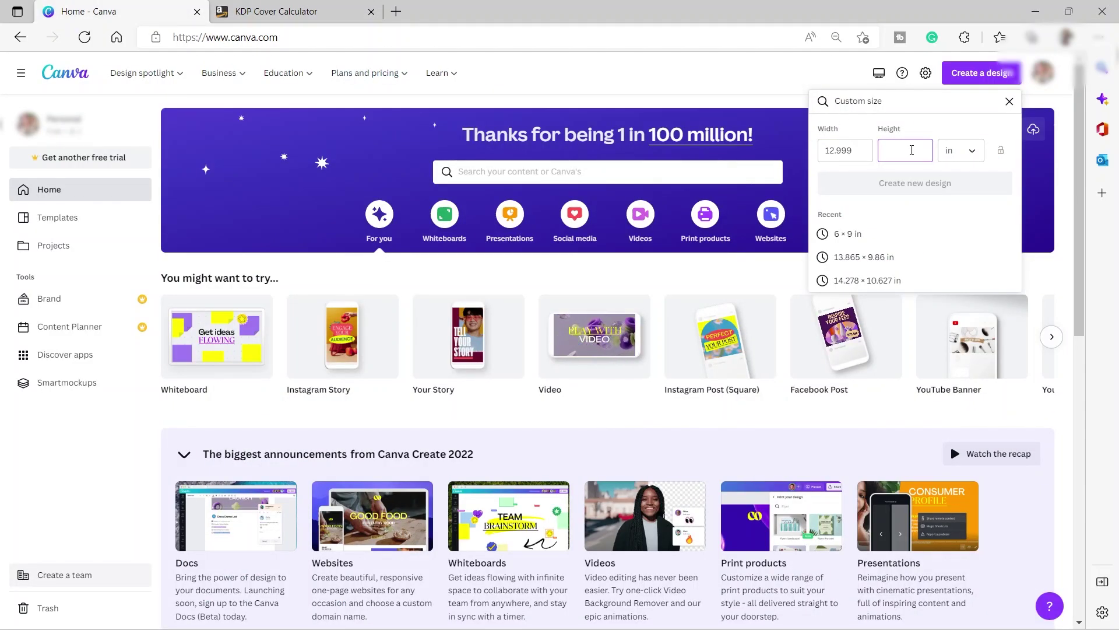
type("9.46")
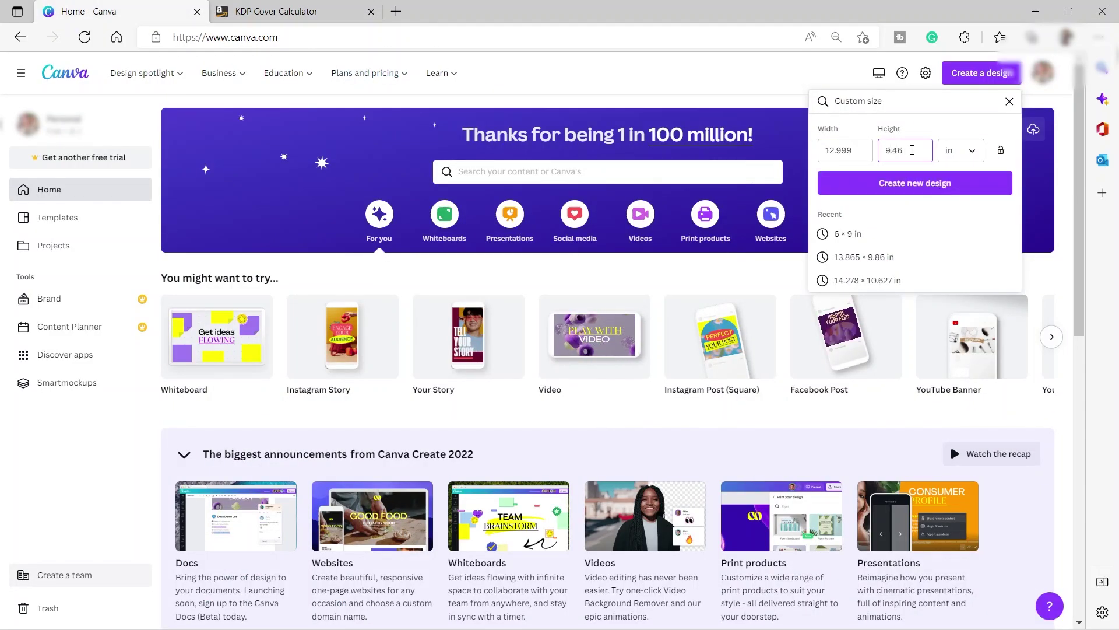
left_click(917, 185)
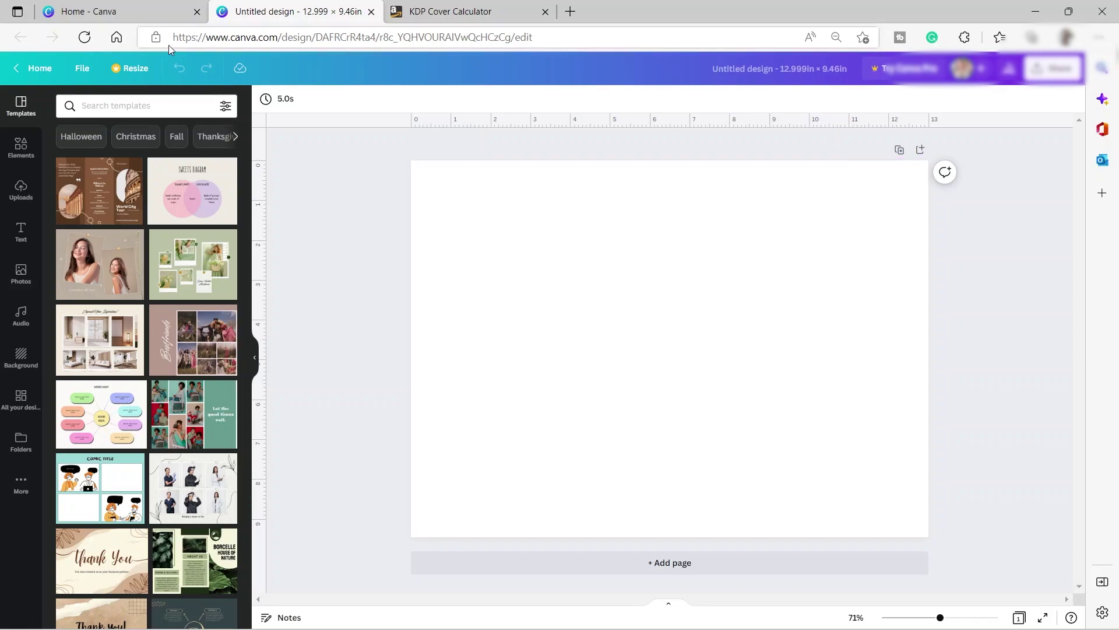
left_click(126, 11)
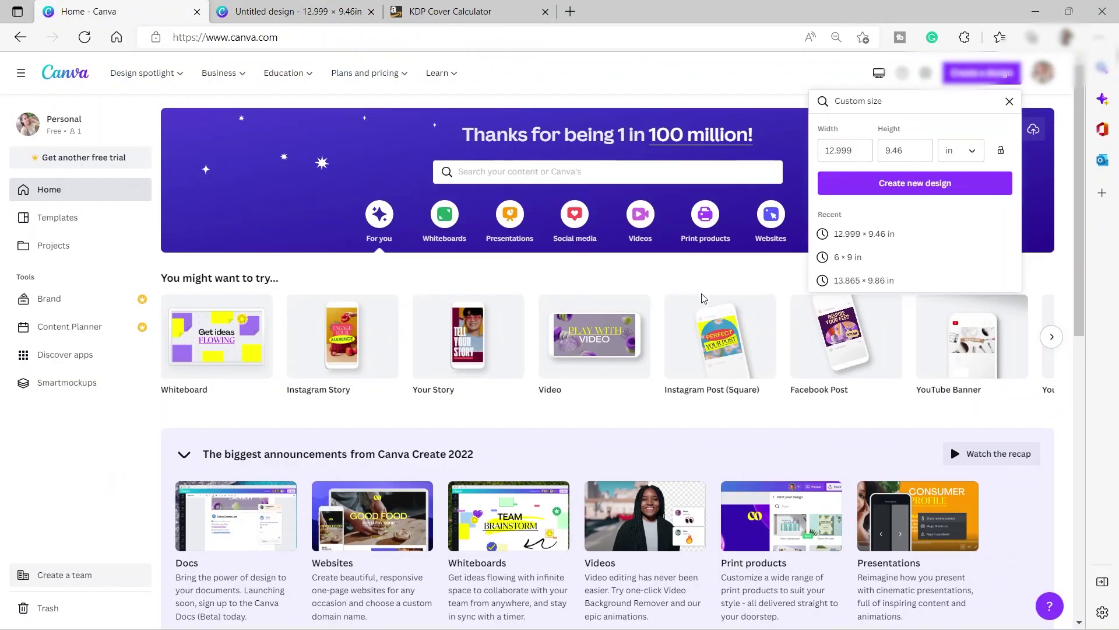
left_click(441, 12)
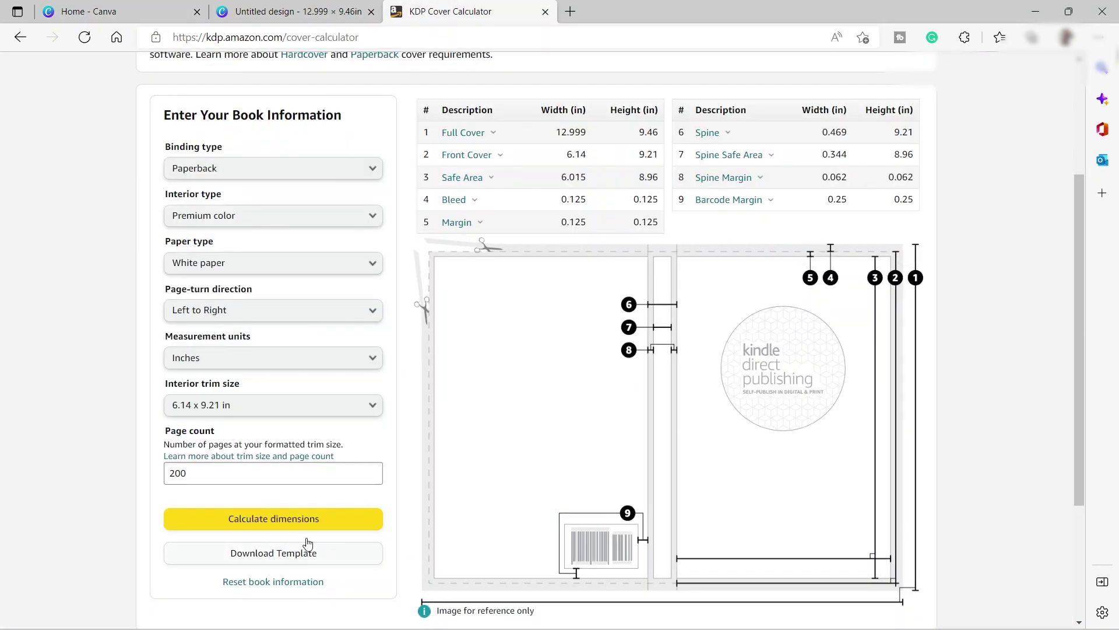
Download the PAPERBACK_6.140x9.210_200_PREMIUM_WHITE cover template and return to the blank design
scroll(335, 504, "down", 2)
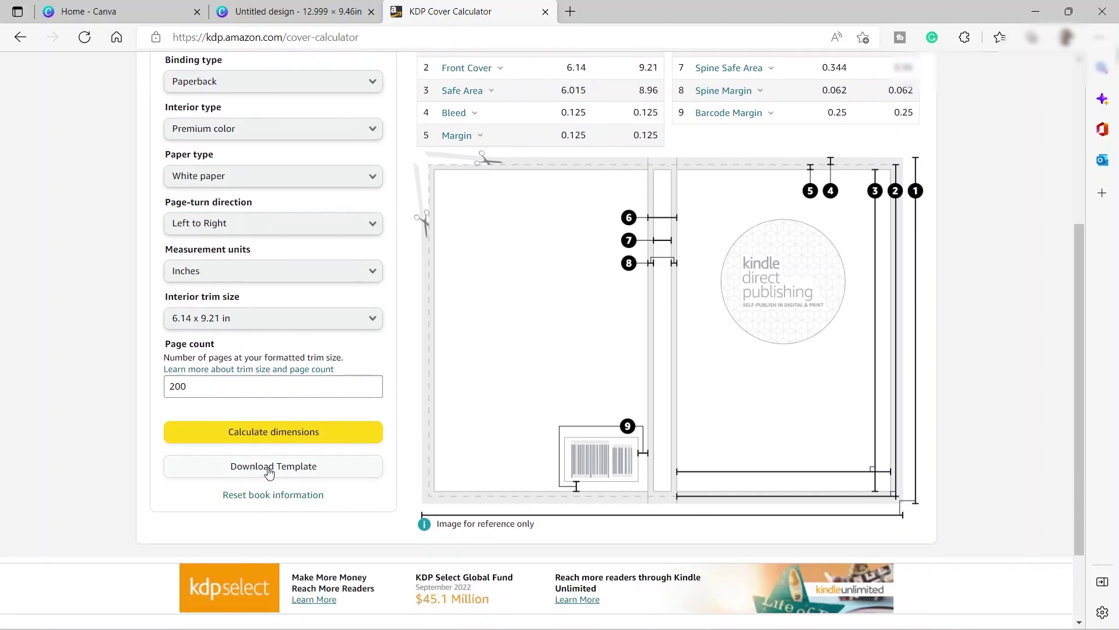
left_click(268, 466)
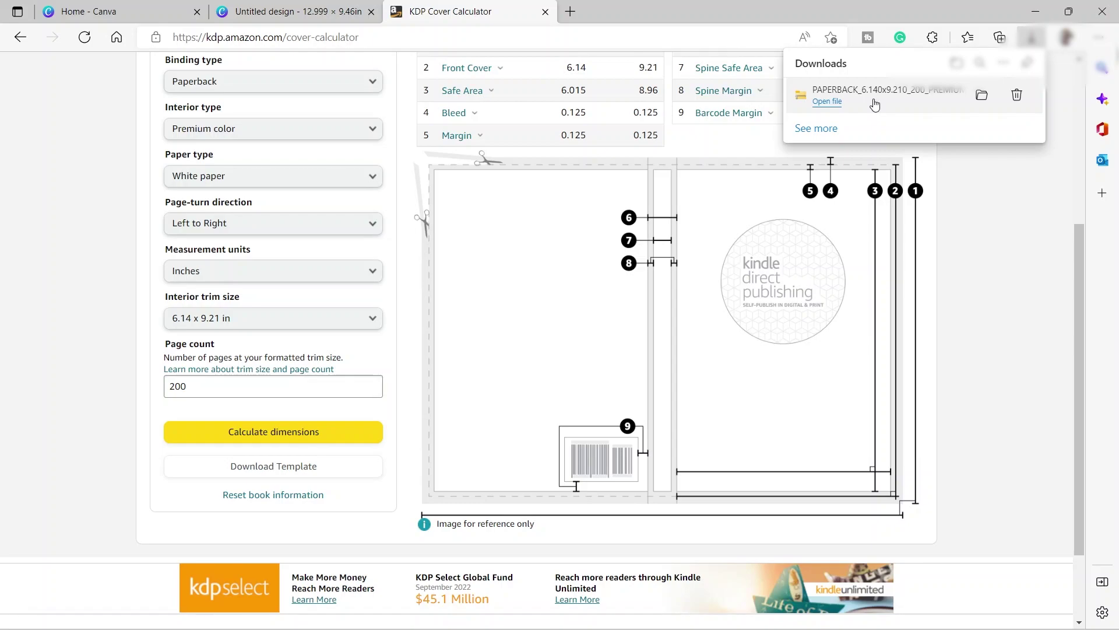
left_click(251, 12)
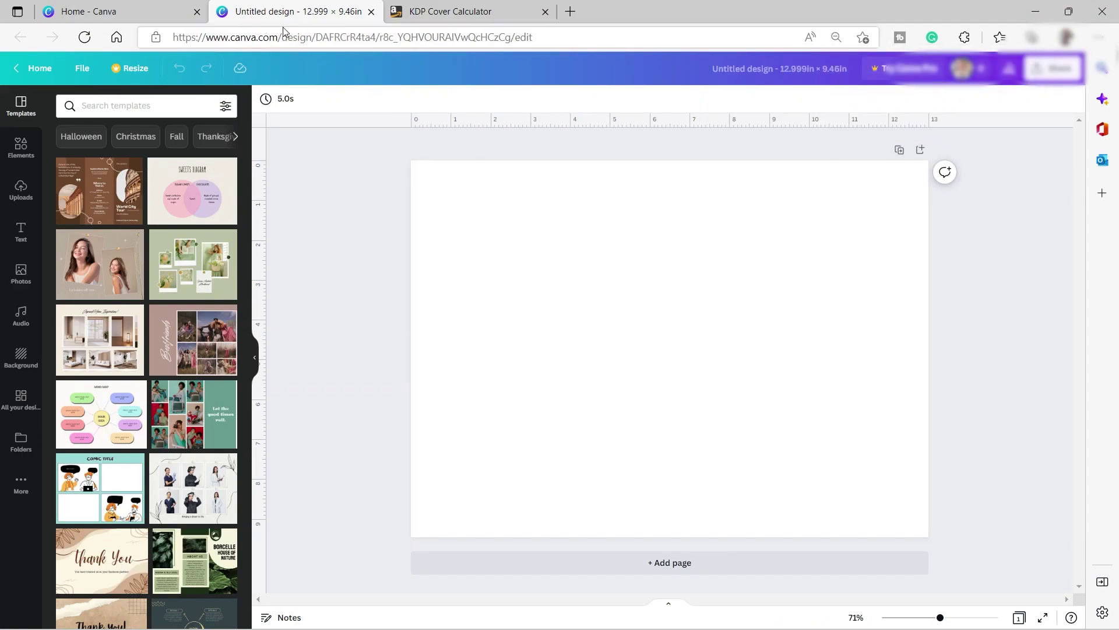
Extract the PAPERBACK_6.140x9.210_200_PREMIUM_WHITE_en_US template zip in Downloads
key("alt+Tab")
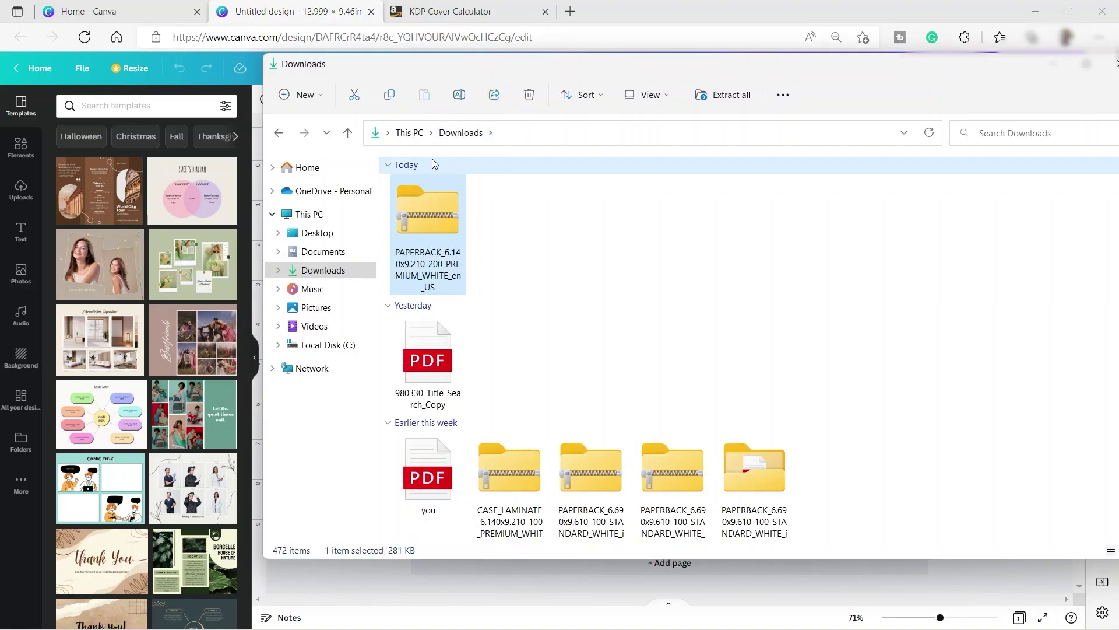
right_click(434, 225)
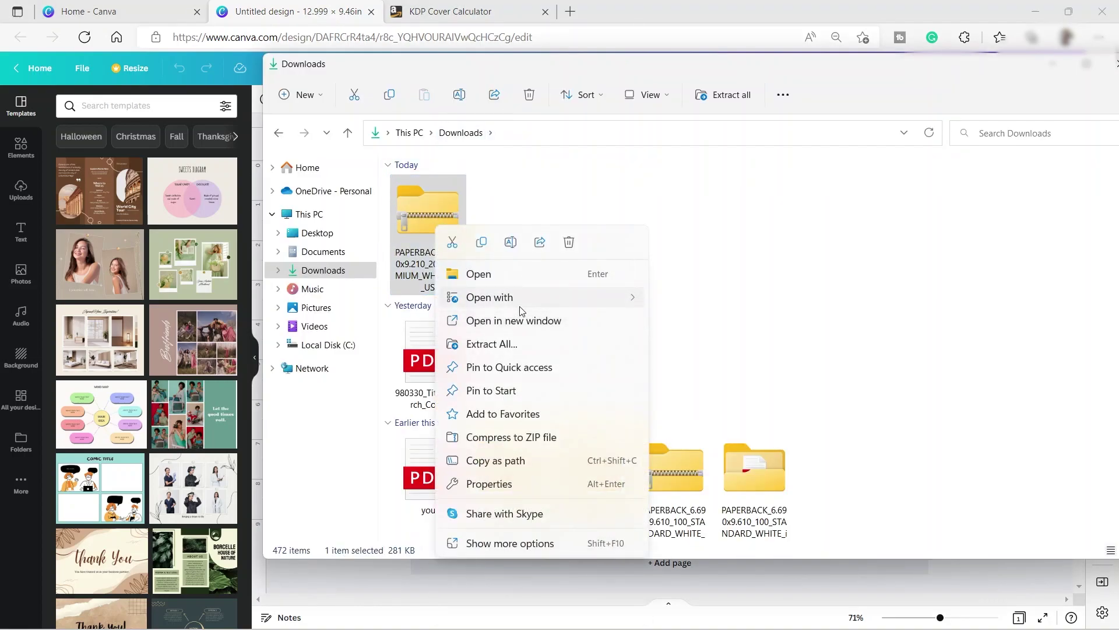
left_click(501, 344)
left_click(676, 470)
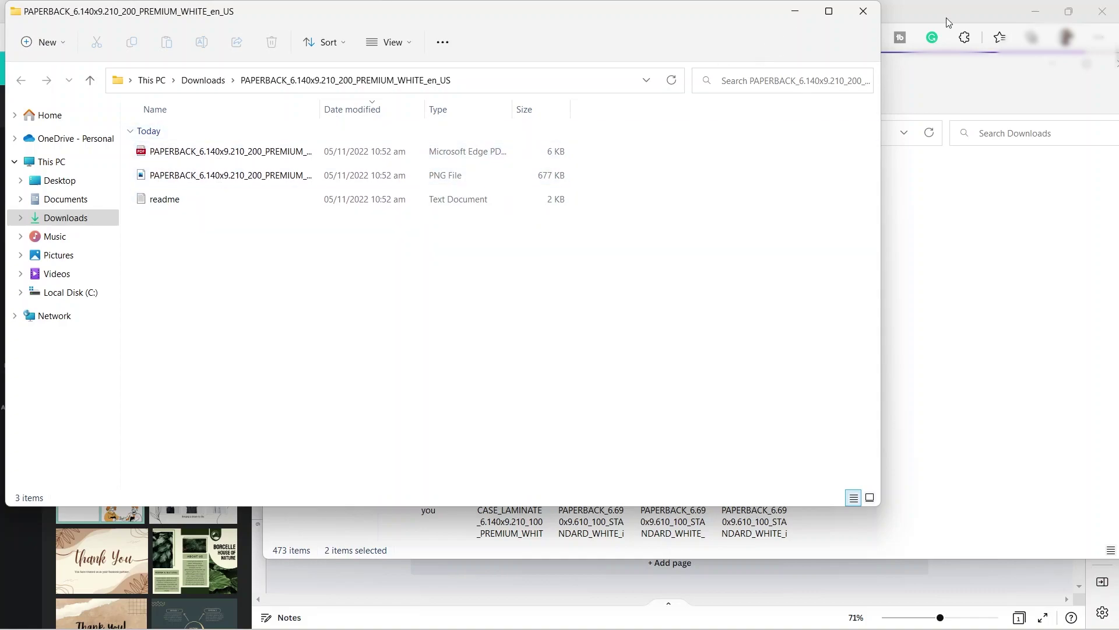
left_click(864, 11)
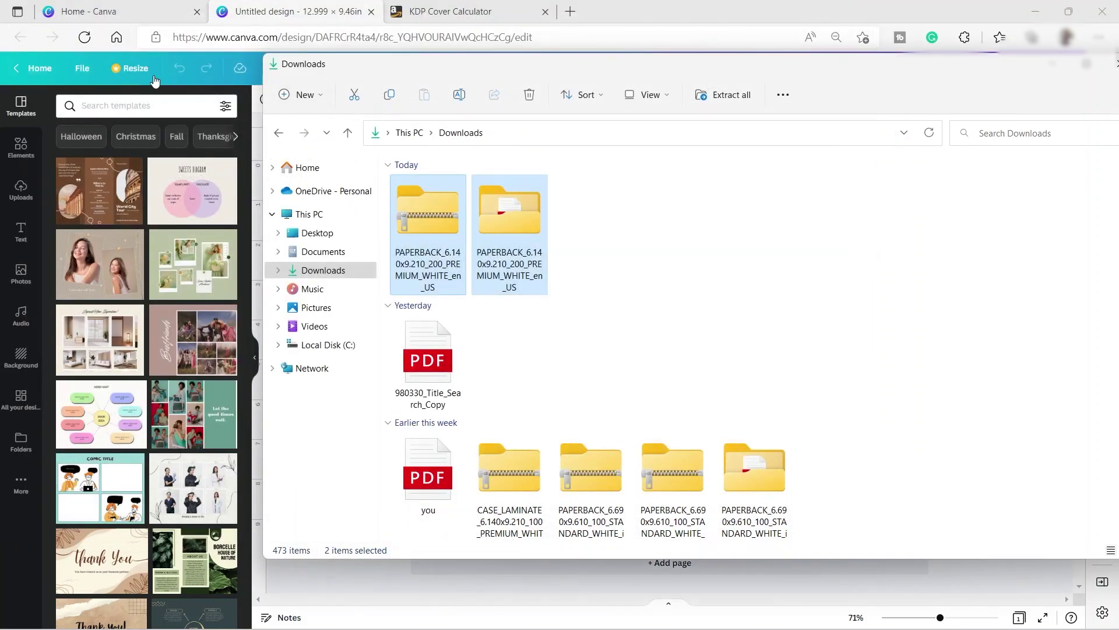
left_click(178, 100)
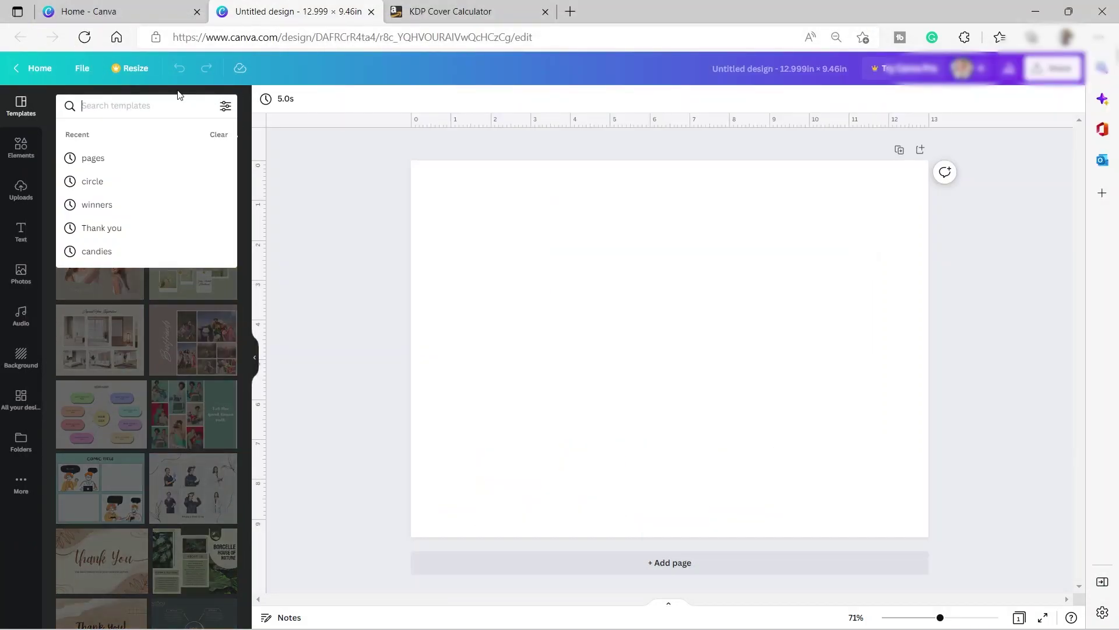
Upload the template PNG, place it on the page and stretch it to fill the page
left_click(21, 189)
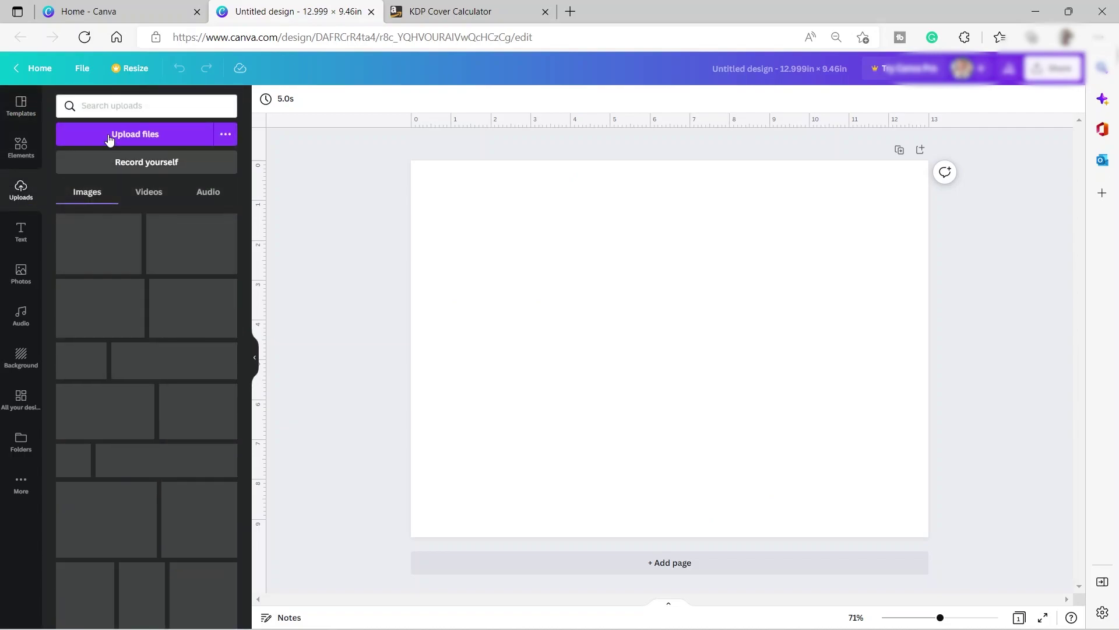
left_click(108, 134)
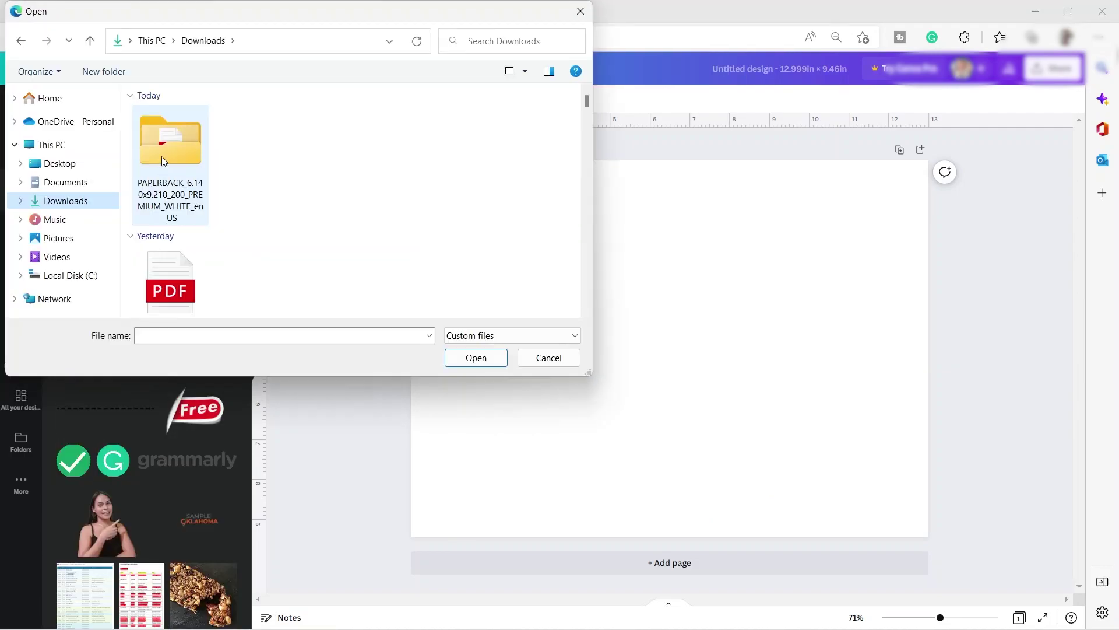
double_click(162, 156)
double_click(162, 158)
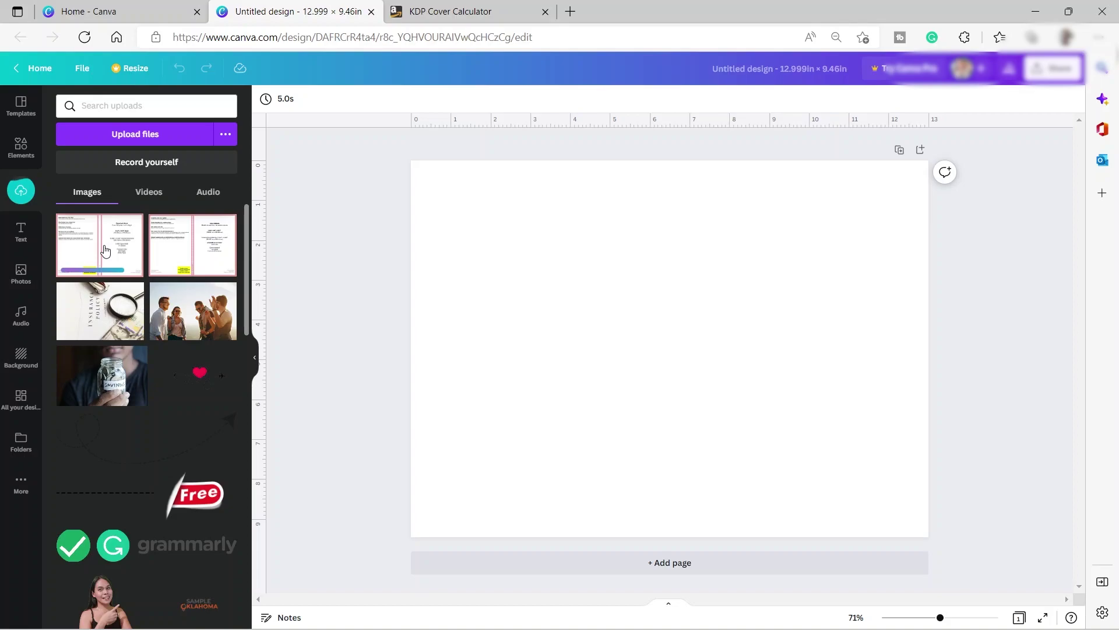
left_click(105, 251)
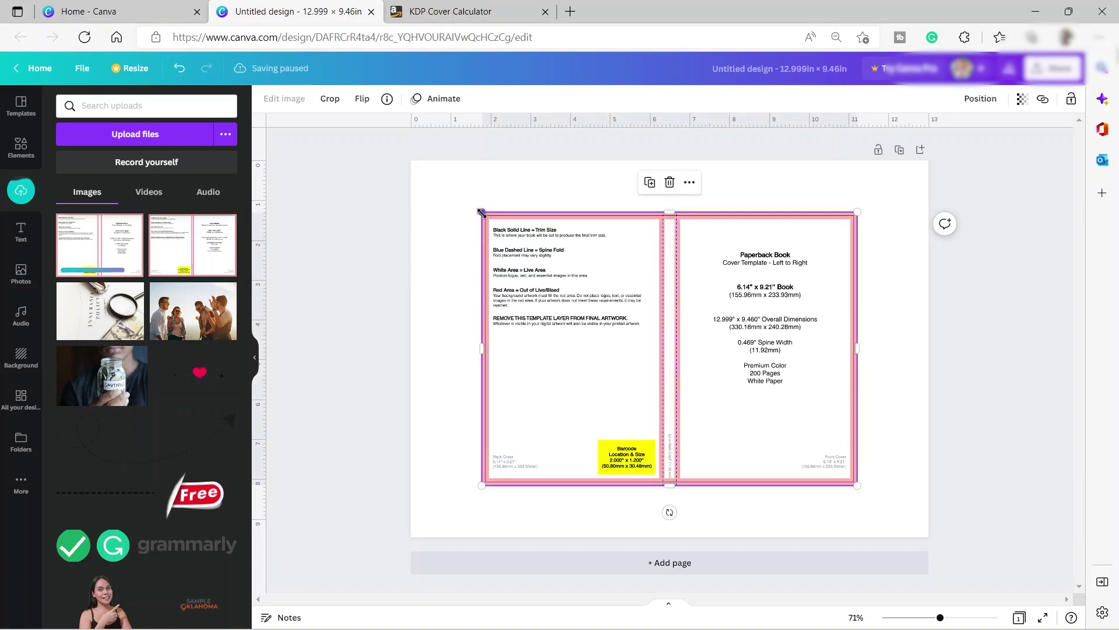
left_click_drag(481, 212, 404, 167)
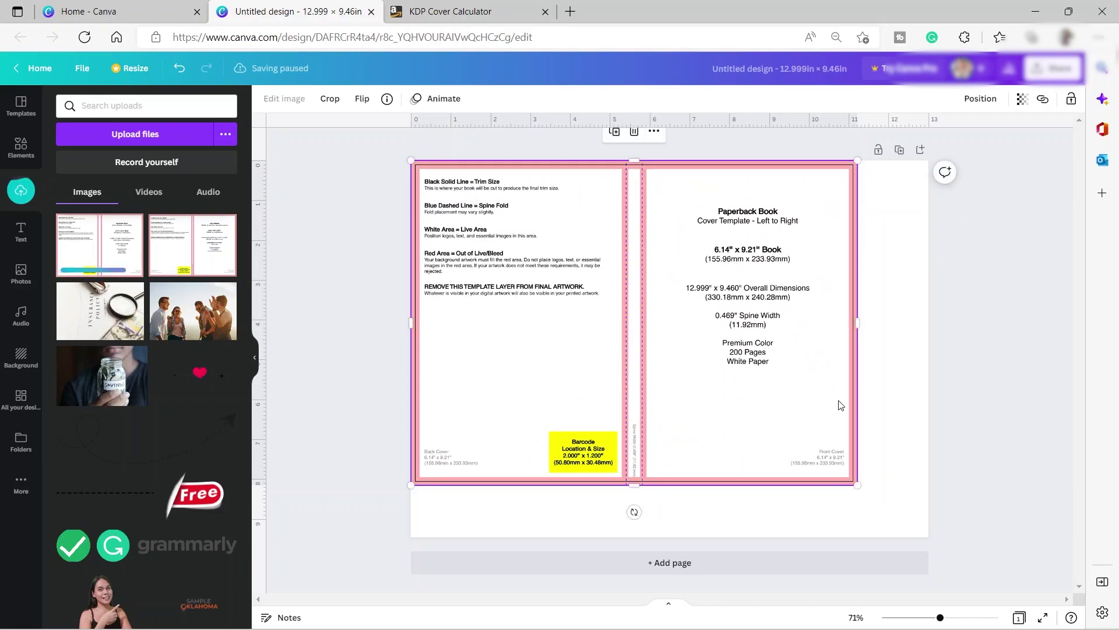
left_click_drag(858, 485, 928, 537)
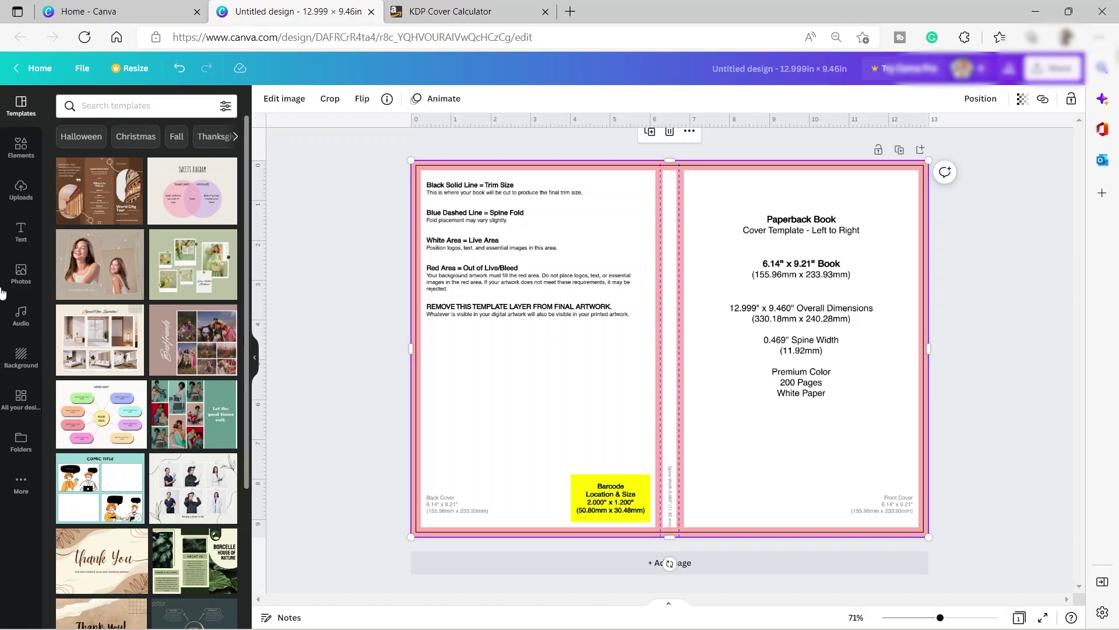
Apply the recently used bokeh photo as background and slide the template down to reveal it
left_click(24, 361)
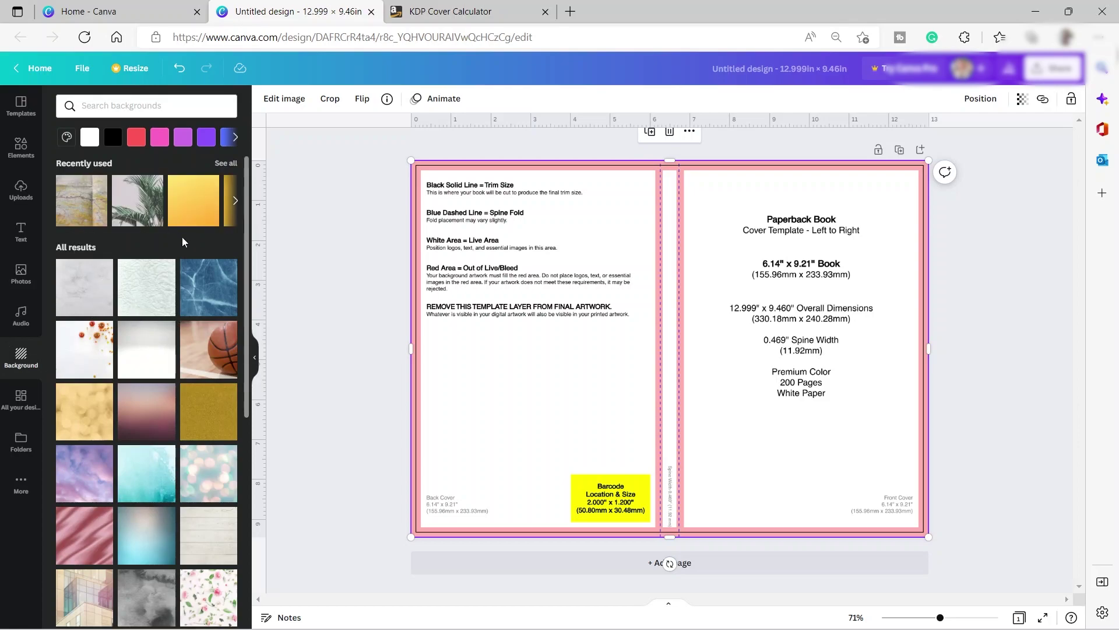
scroll(91, 424, "down", 1)
scroll(92, 424, "up", 1)
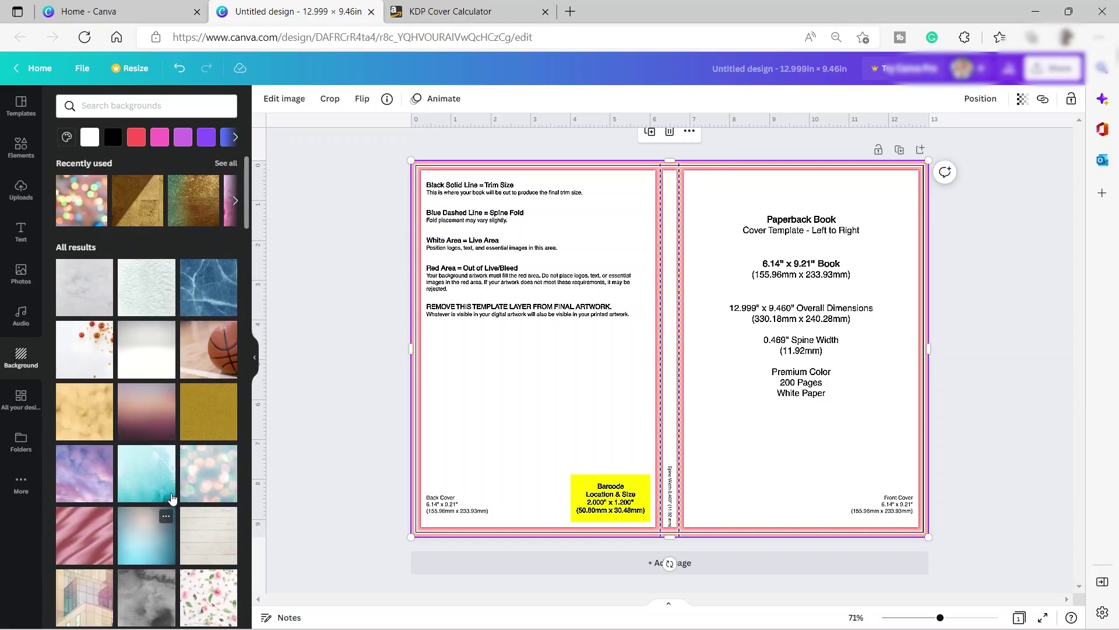
left_click(89, 198)
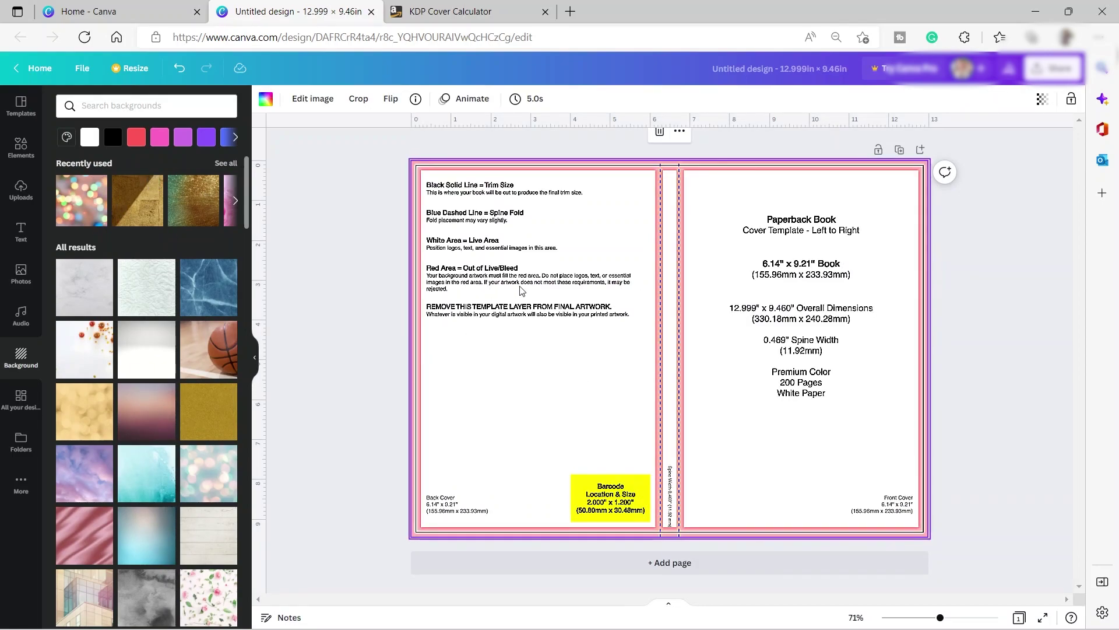
left_click_drag(622, 174, 620, 415)
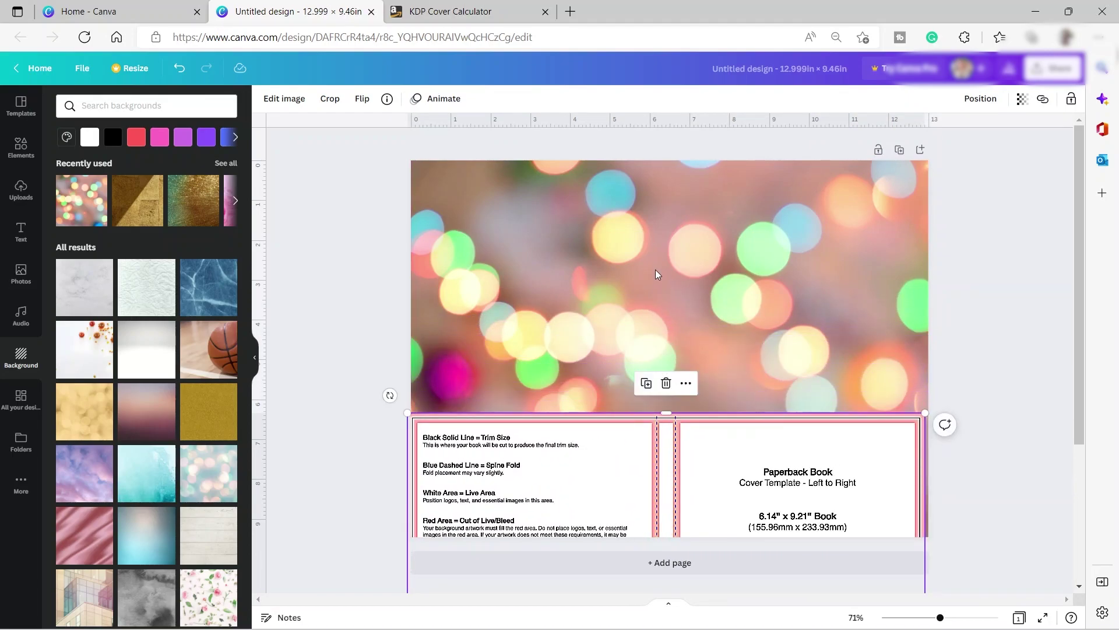
left_click(682, 289)
Give the bokeh background blur 20 and transparency 80, then move the template back up
left_click(315, 100)
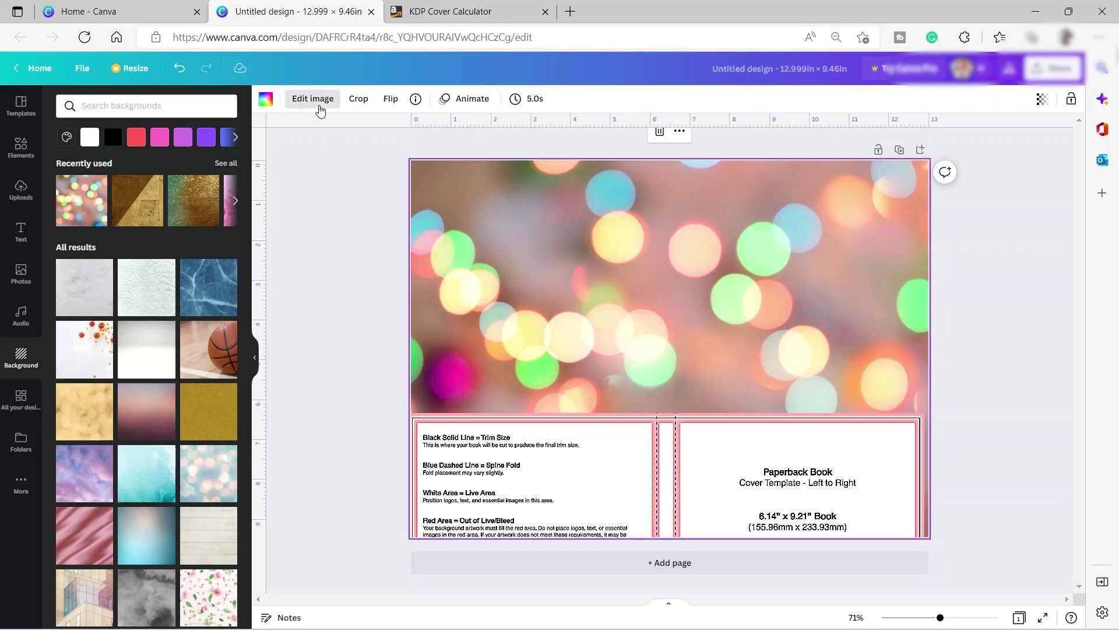
left_click(224, 328)
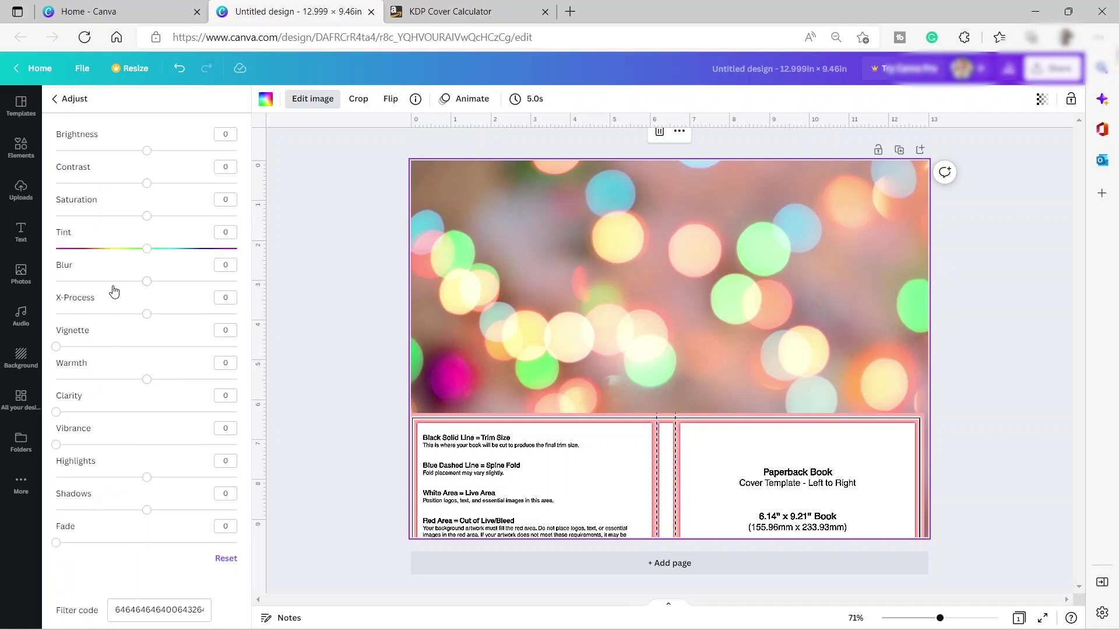
left_click_drag(147, 282, 165, 290)
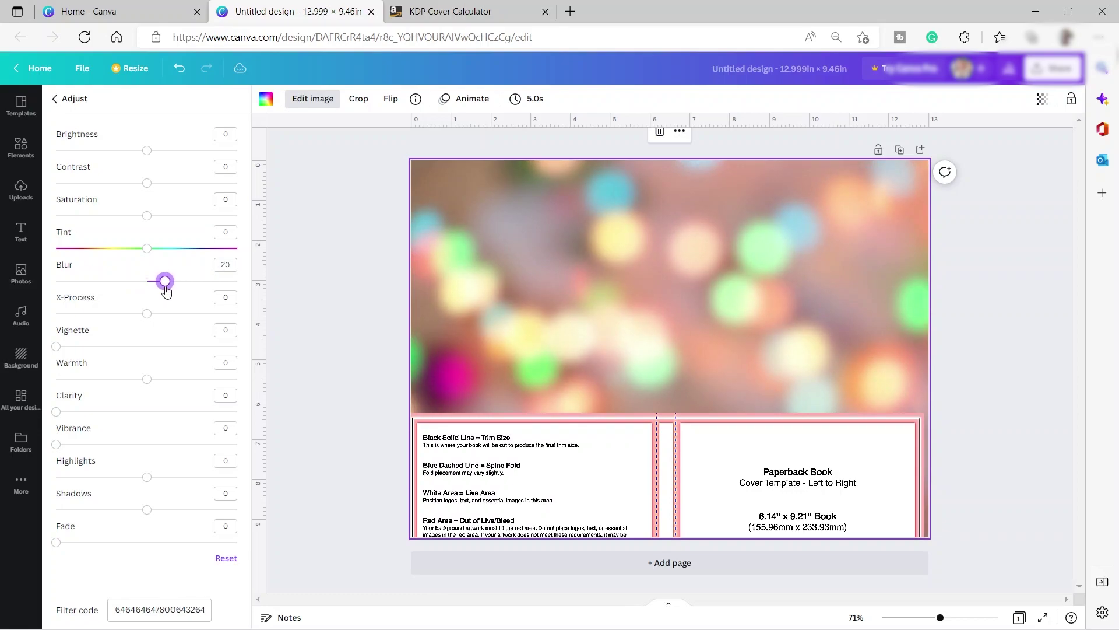
left_click(1040, 104)
left_click_drag(1038, 151, 1015, 153)
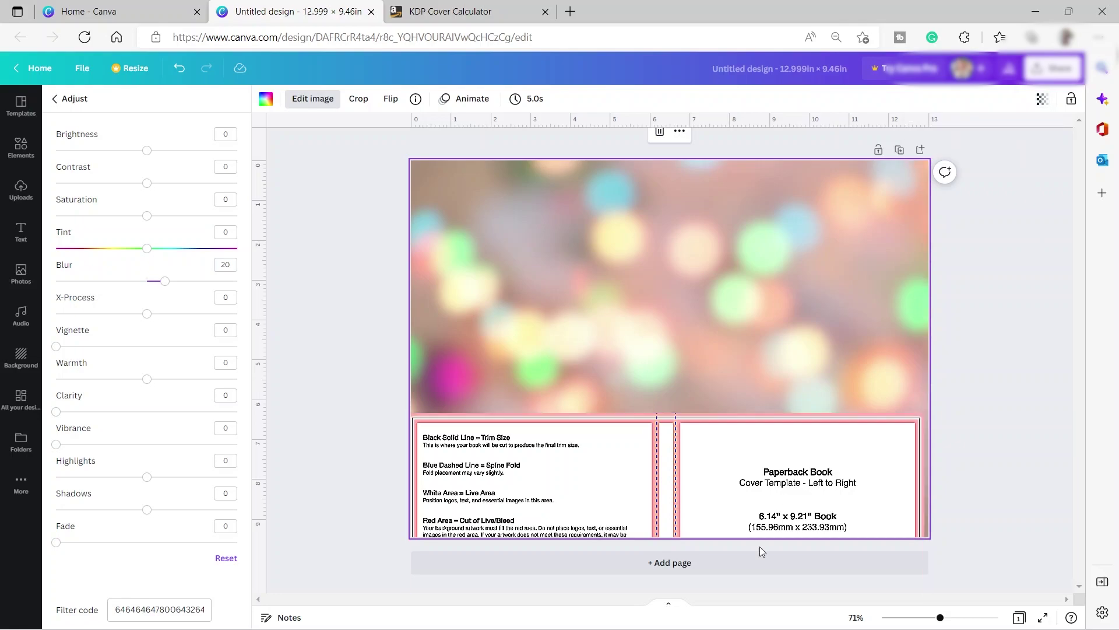
left_click_drag(713, 407, 713, 155)
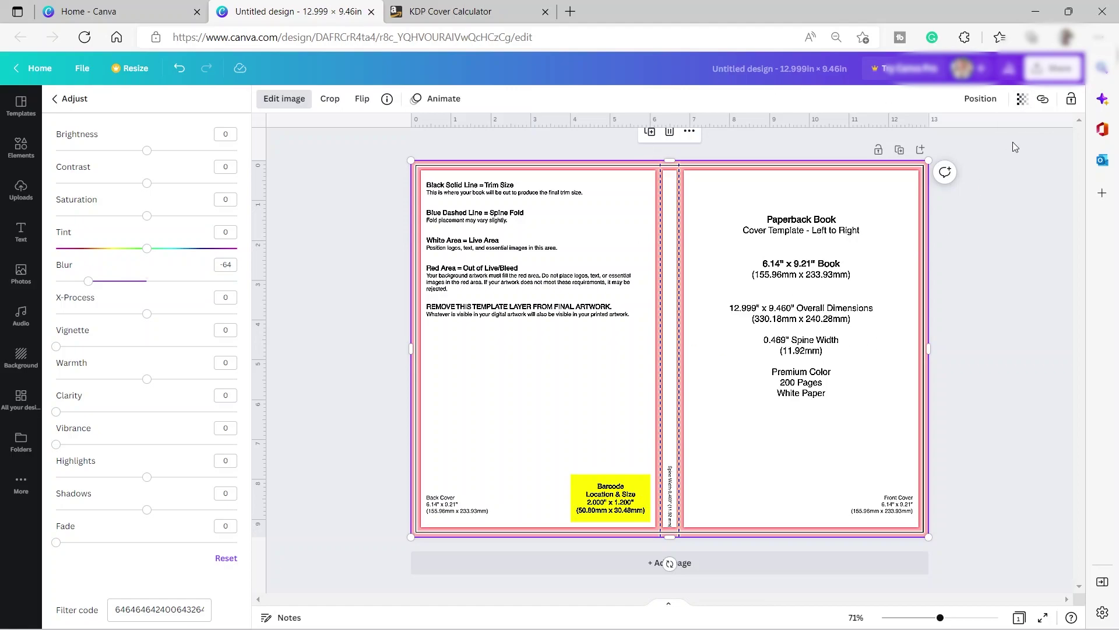
Fade the KDP template layer to transparency 17
left_click(1022, 98)
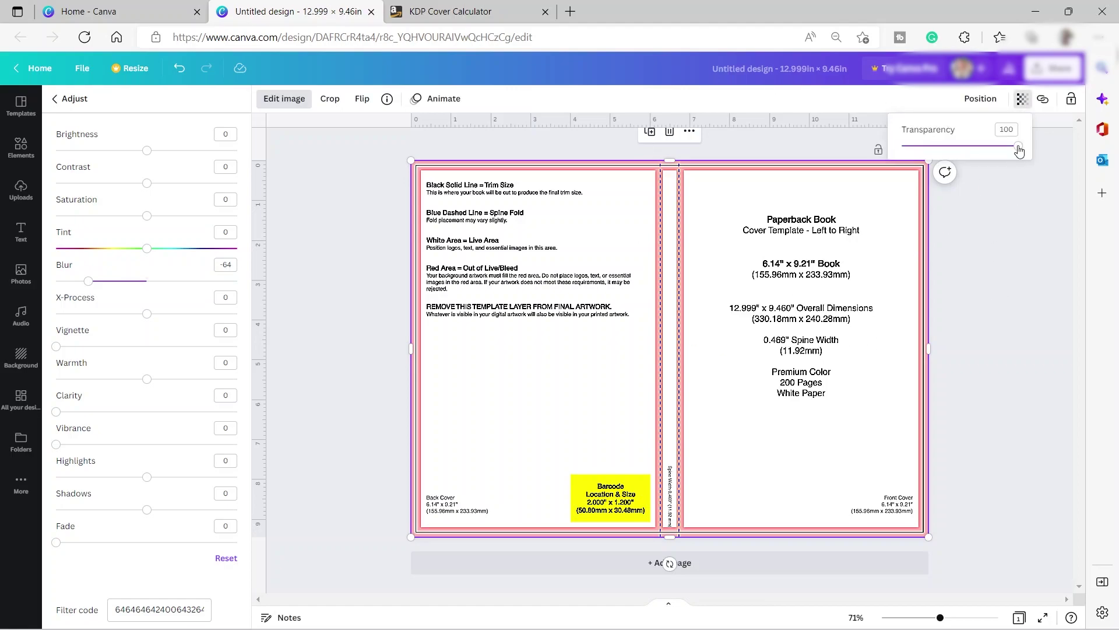
left_click_drag(1019, 150, 923, 166)
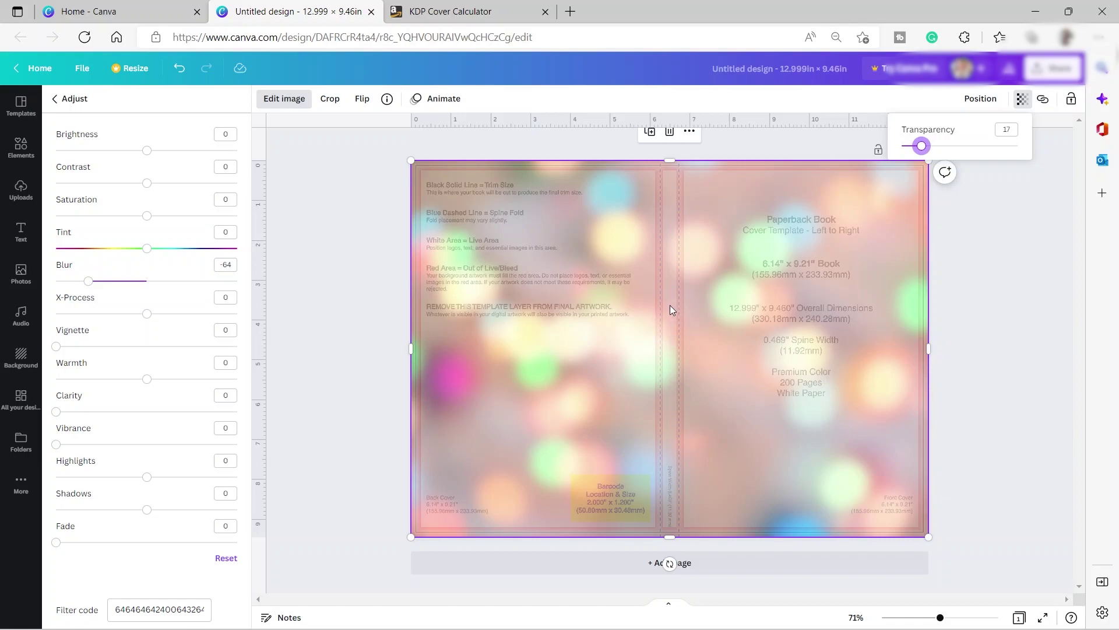
left_click(21, 232)
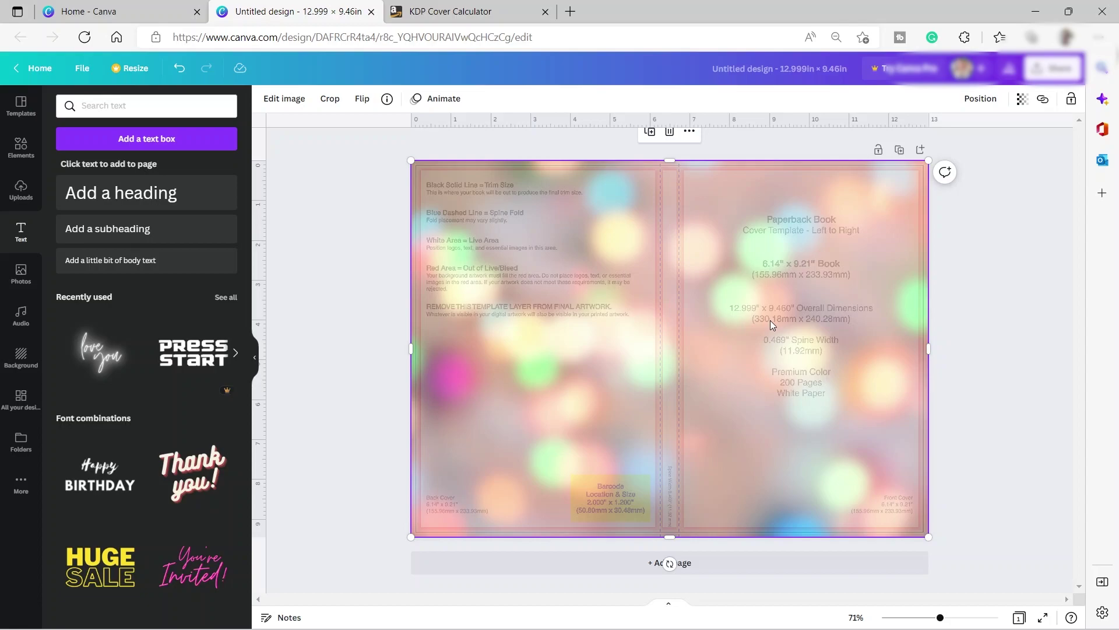
Add a bold subheading 'Remance Book 3rd Edition', shrunk and rotated 90°, onto the spine
left_click(129, 228)
type("Re")
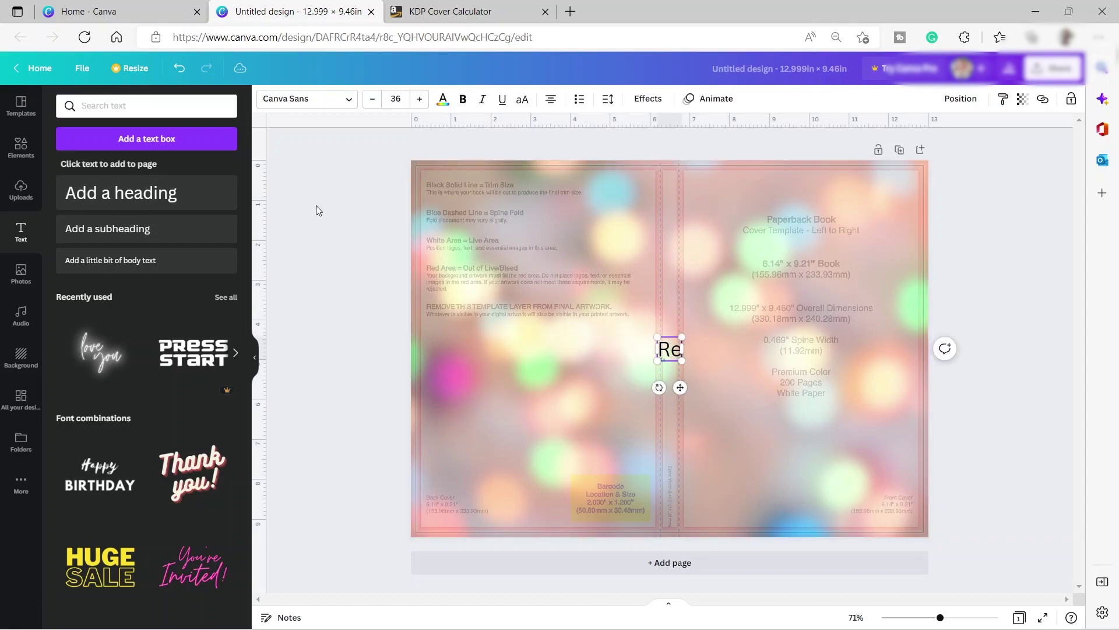
type("mance Book 3rd")
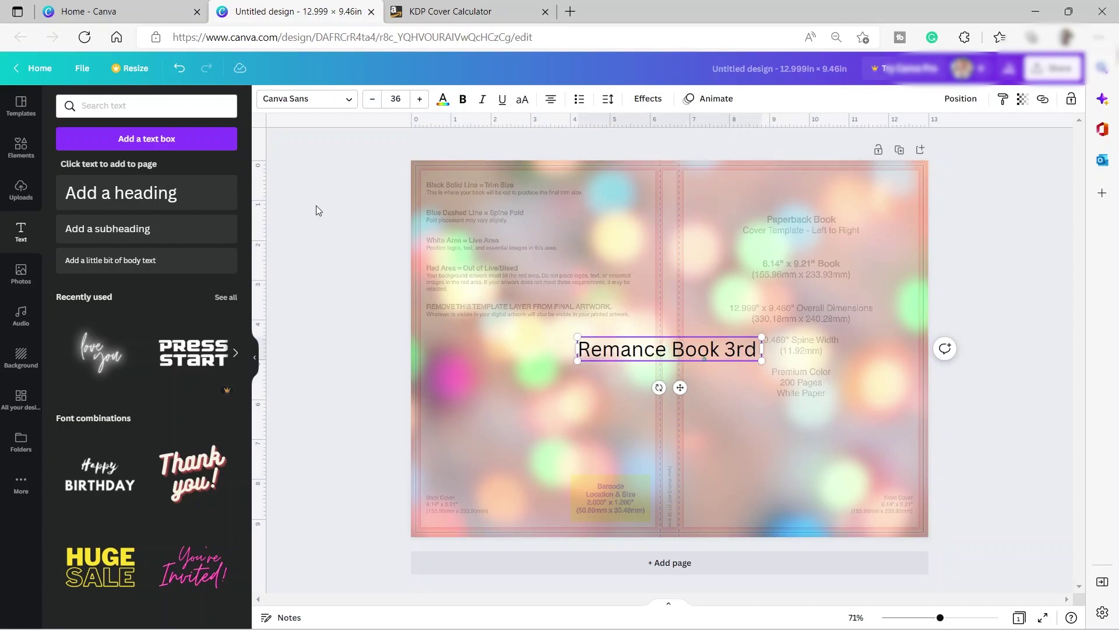
type(" Edition")
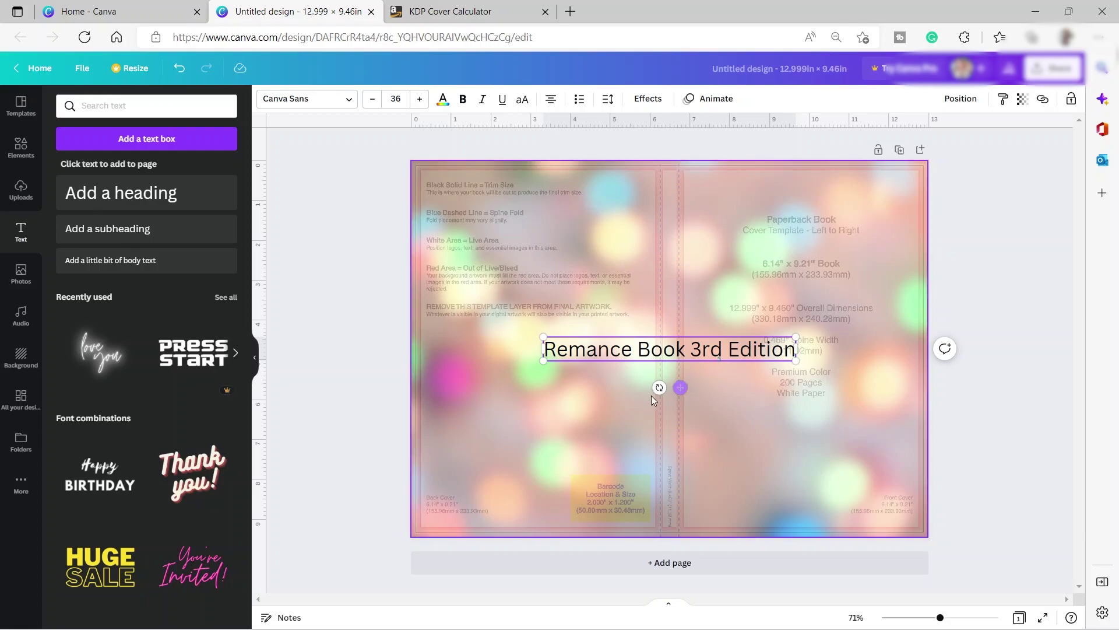
left_click_drag(543, 358, 601, 355)
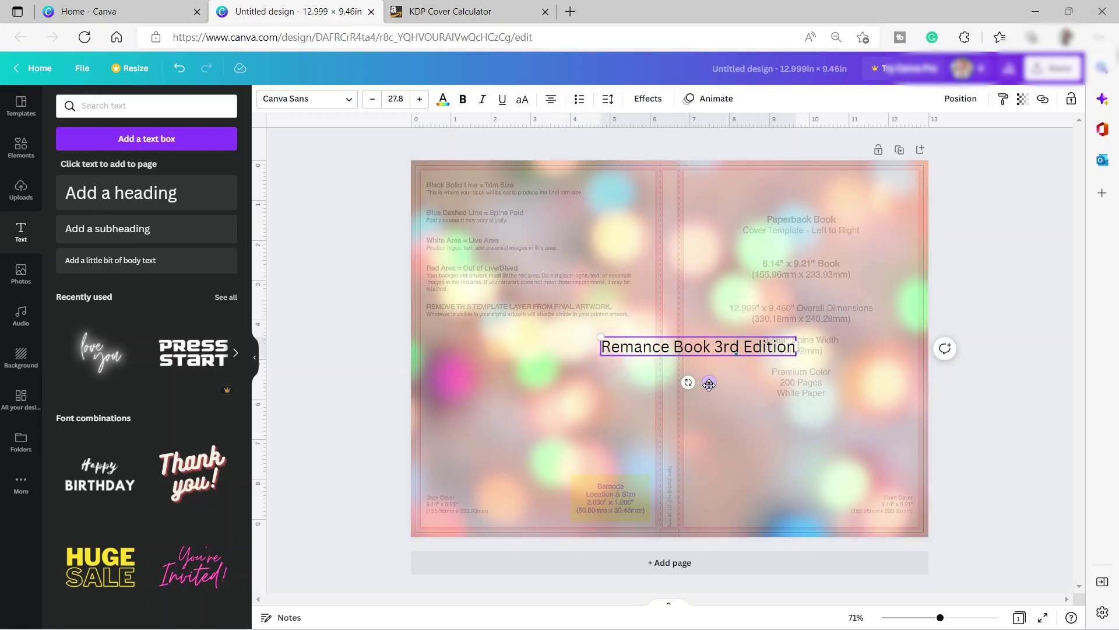
left_click_drag(689, 383, 763, 354)
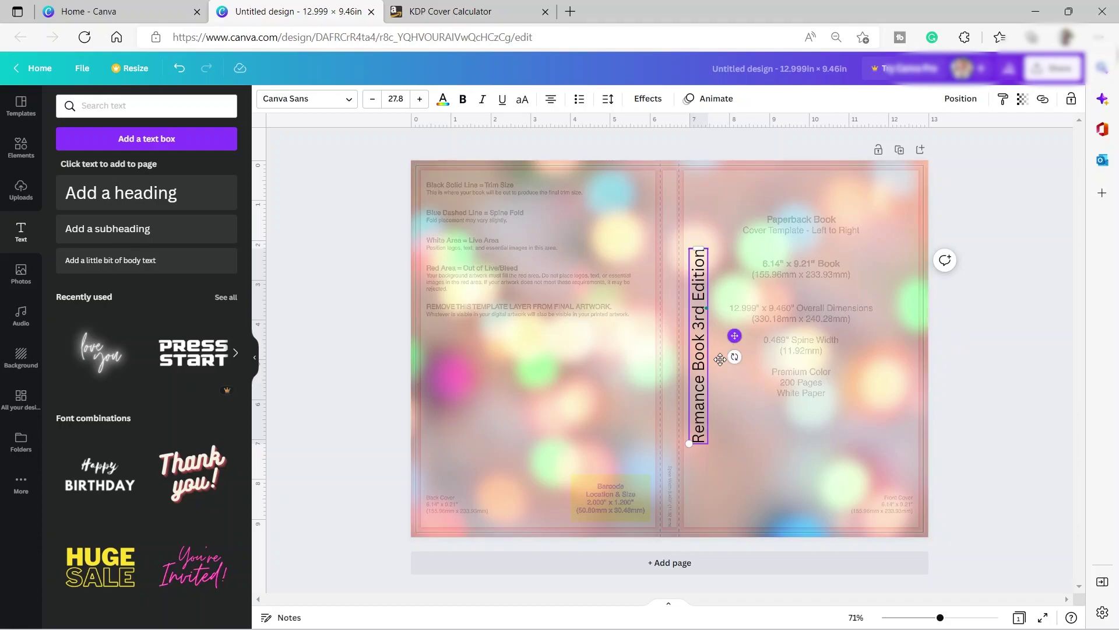
left_click_drag(735, 336, 694, 429)
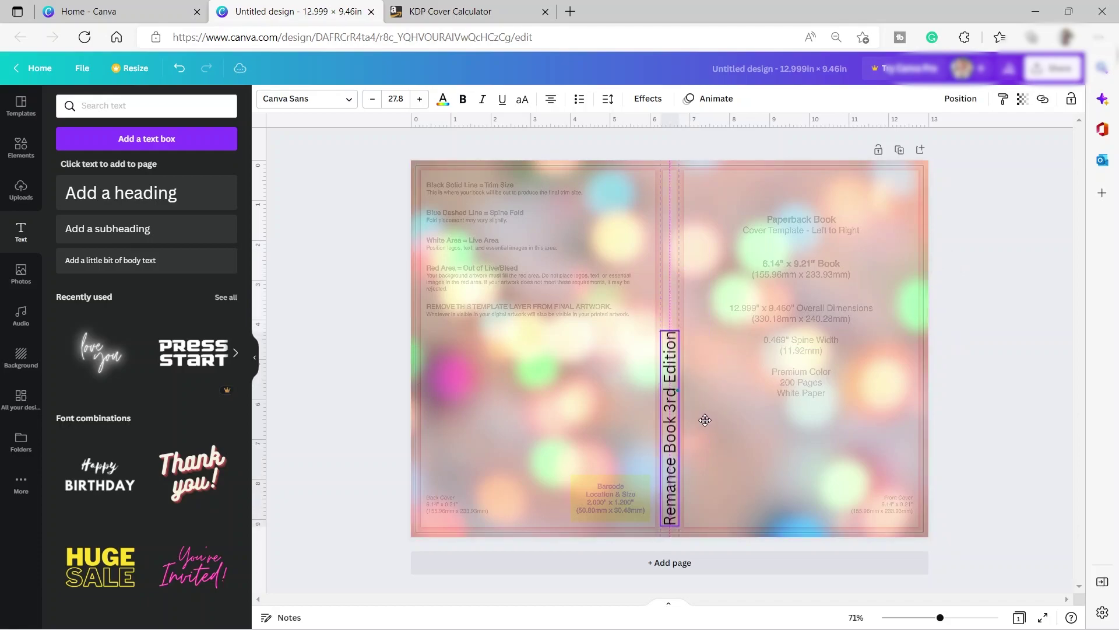
key("ctrl+b")
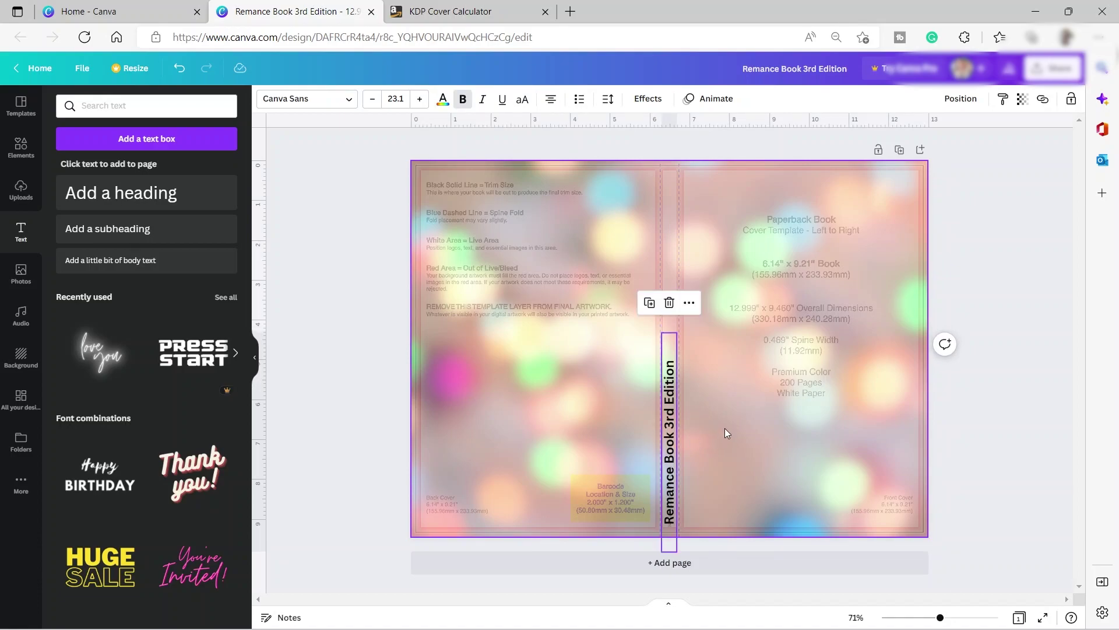
left_click(726, 421)
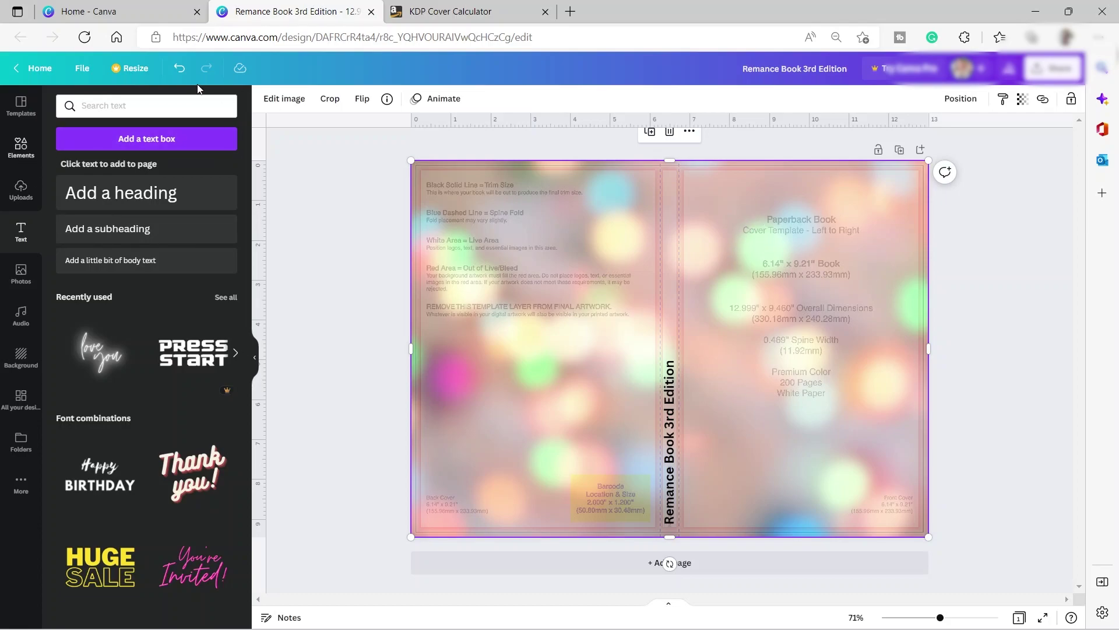
Search Elements for 'lady' and place a smaller red-blouse woman illustration on the right of the front cover
left_click(158, 108)
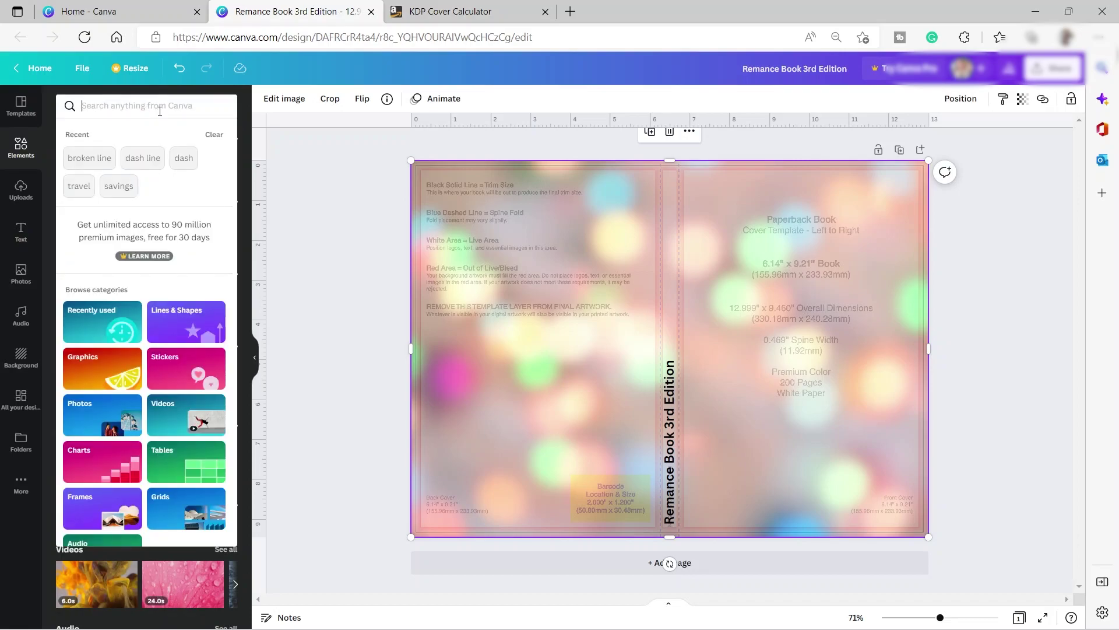
type("lady")
key("Return")
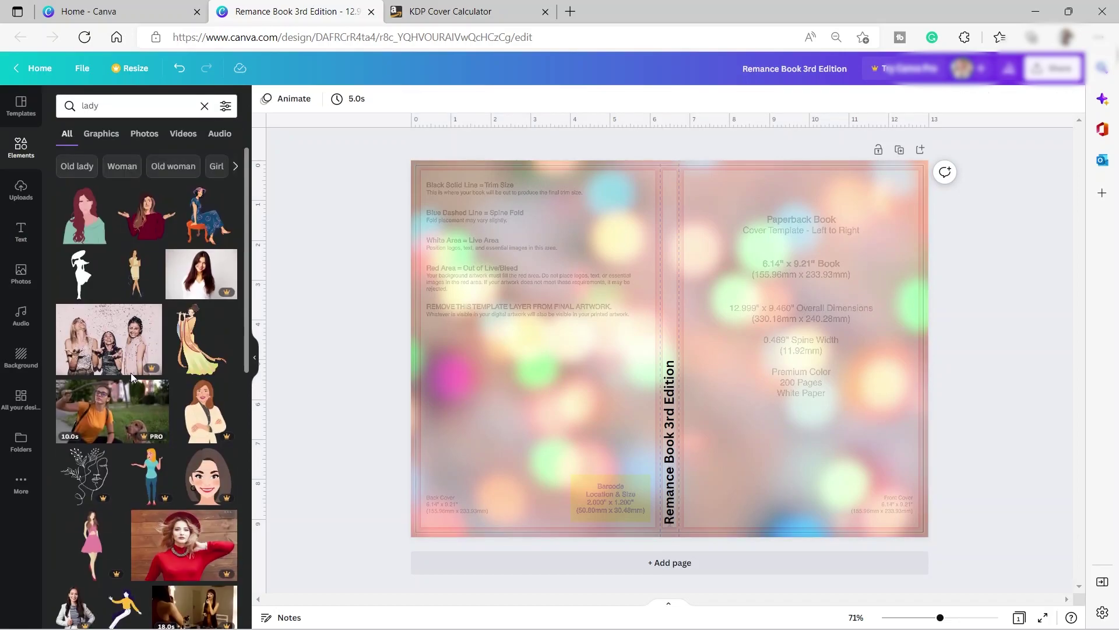
scroll(151, 333, "down", 4)
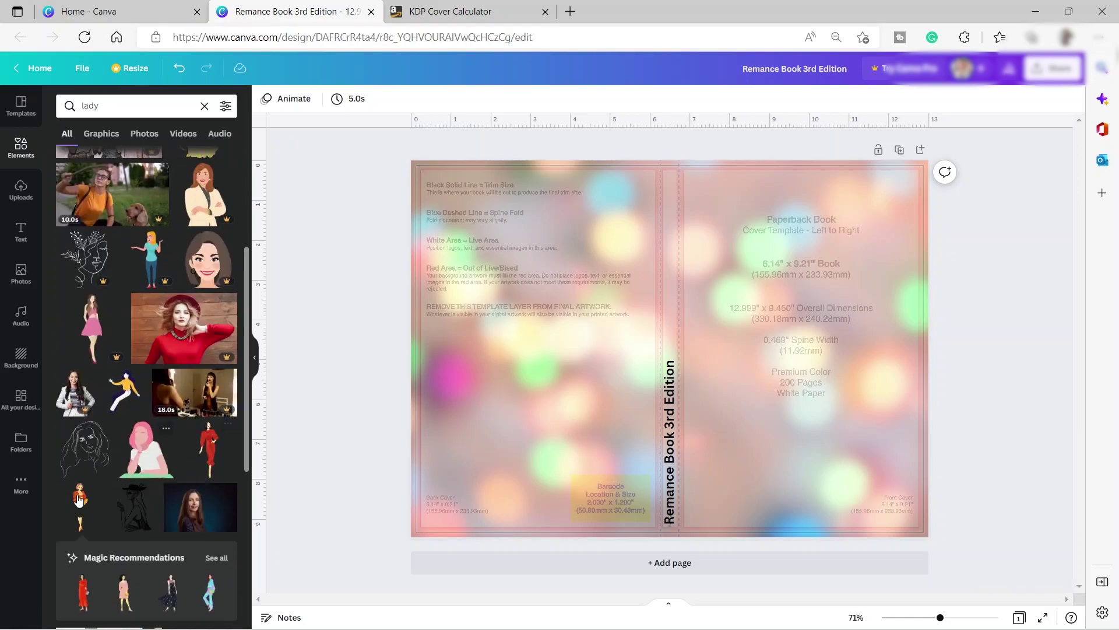
left_click(82, 508)
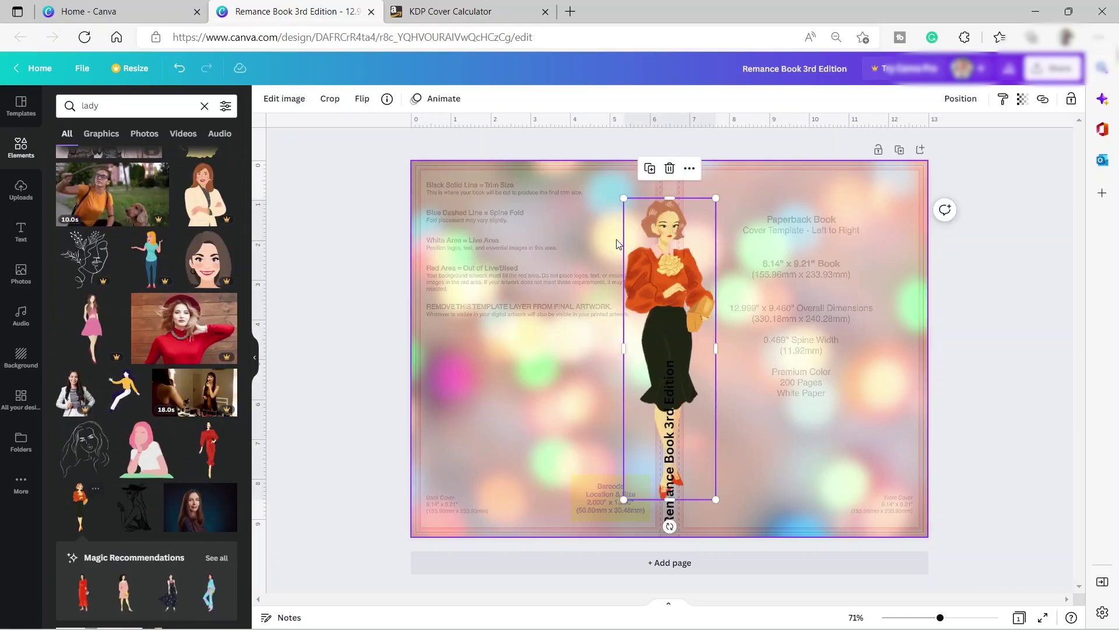
left_click_drag(720, 195, 707, 234)
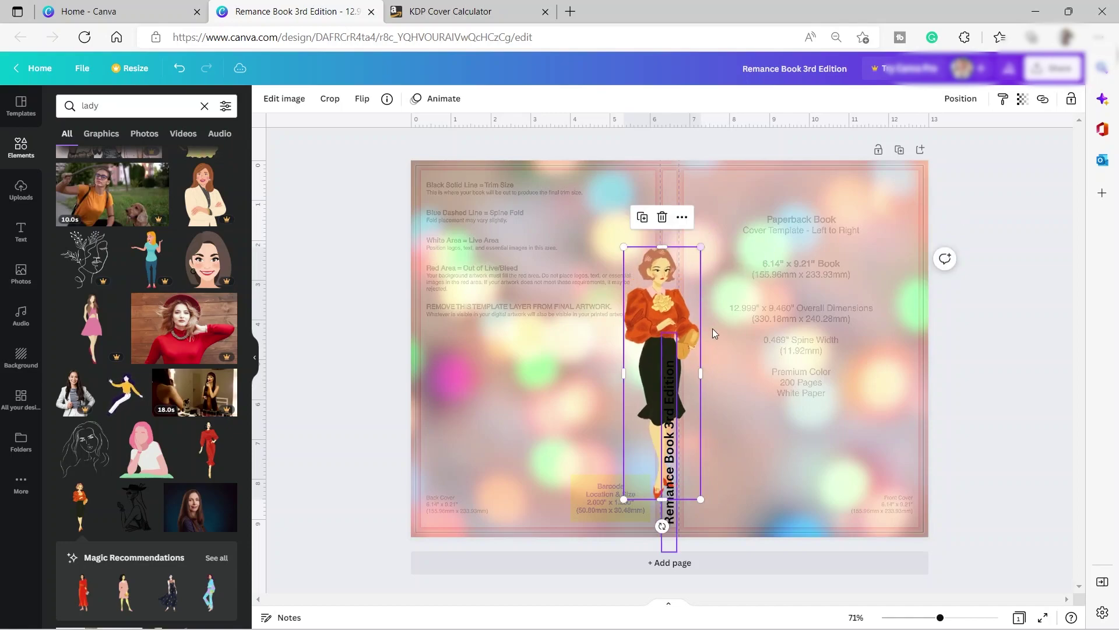
left_click_drag(660, 326, 864, 354)
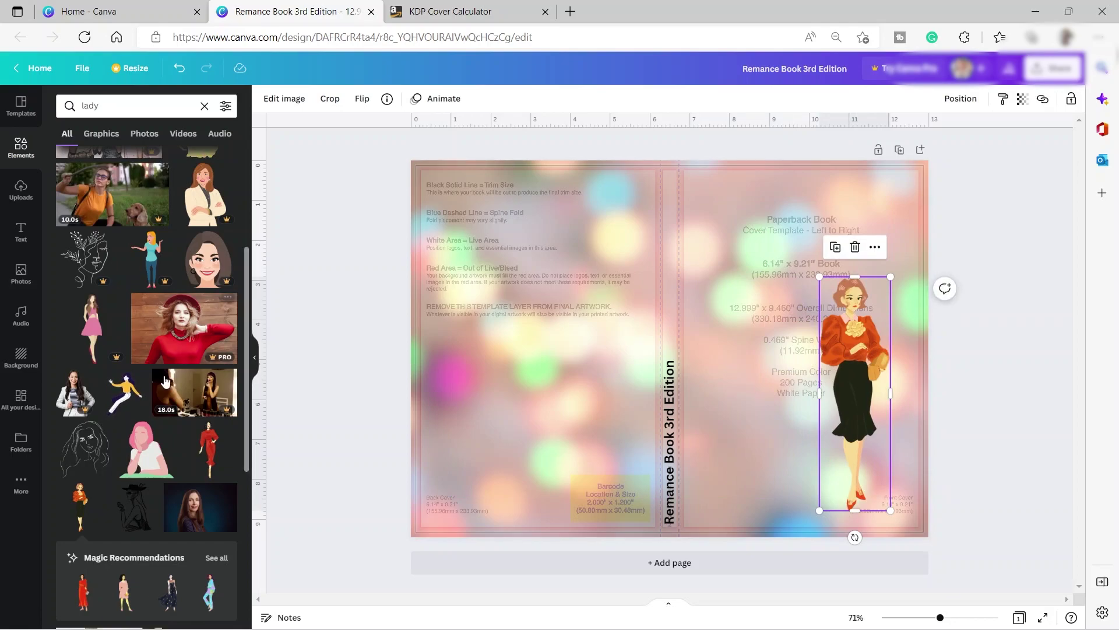
left_click(122, 107)
Search Elements for 'Guy' and add the pink-shirted man illustration to the design
key("BackSpace")
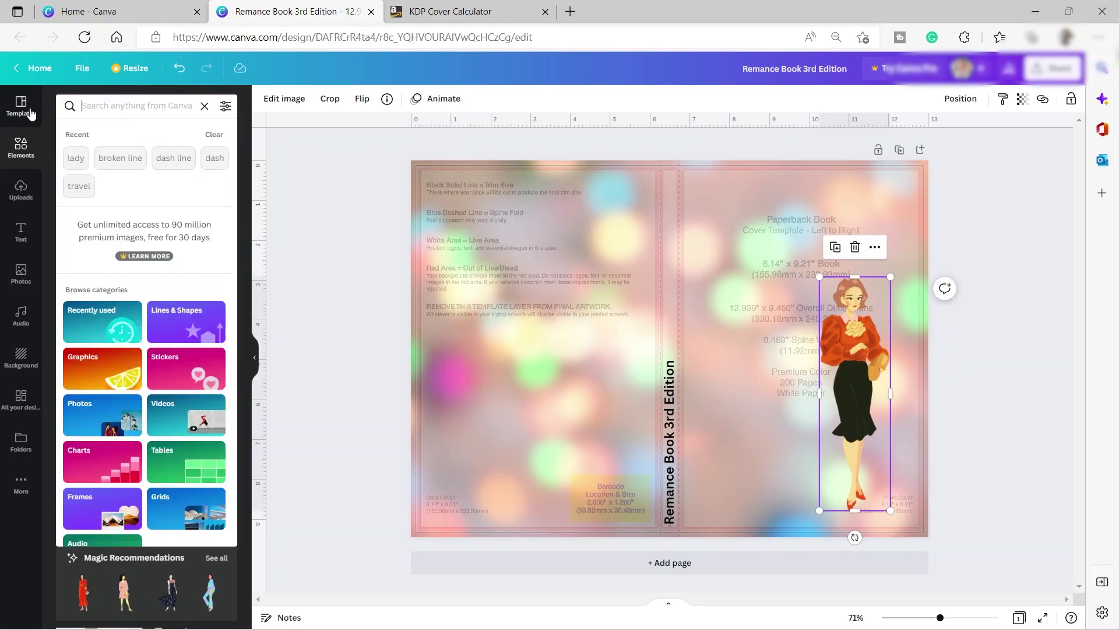
type("Guy")
key("Return")
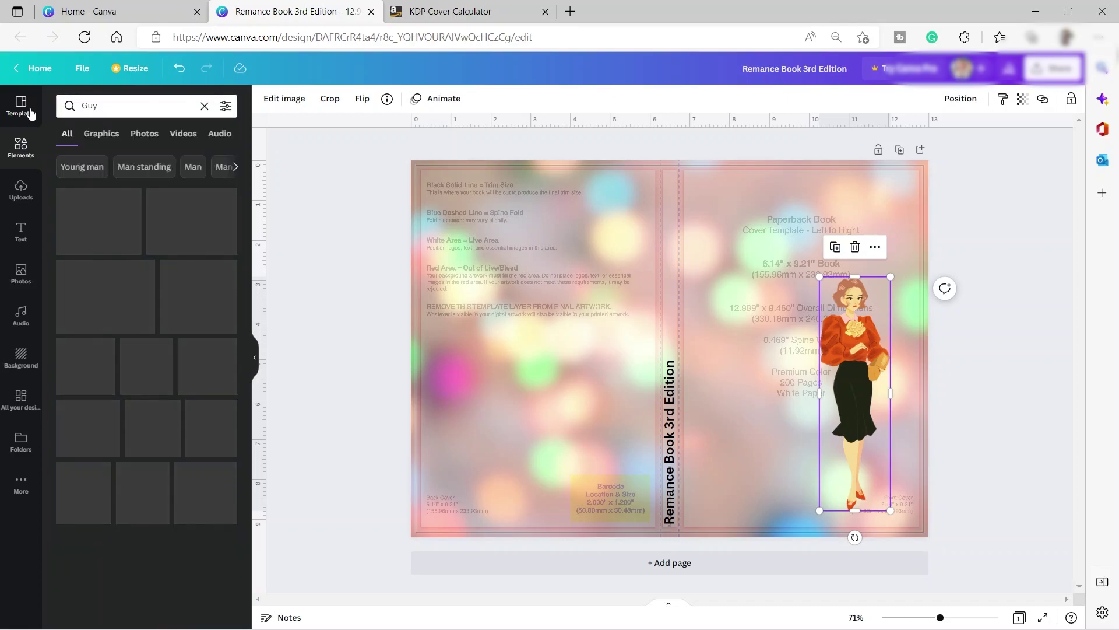
scroll(169, 362, "down", 5)
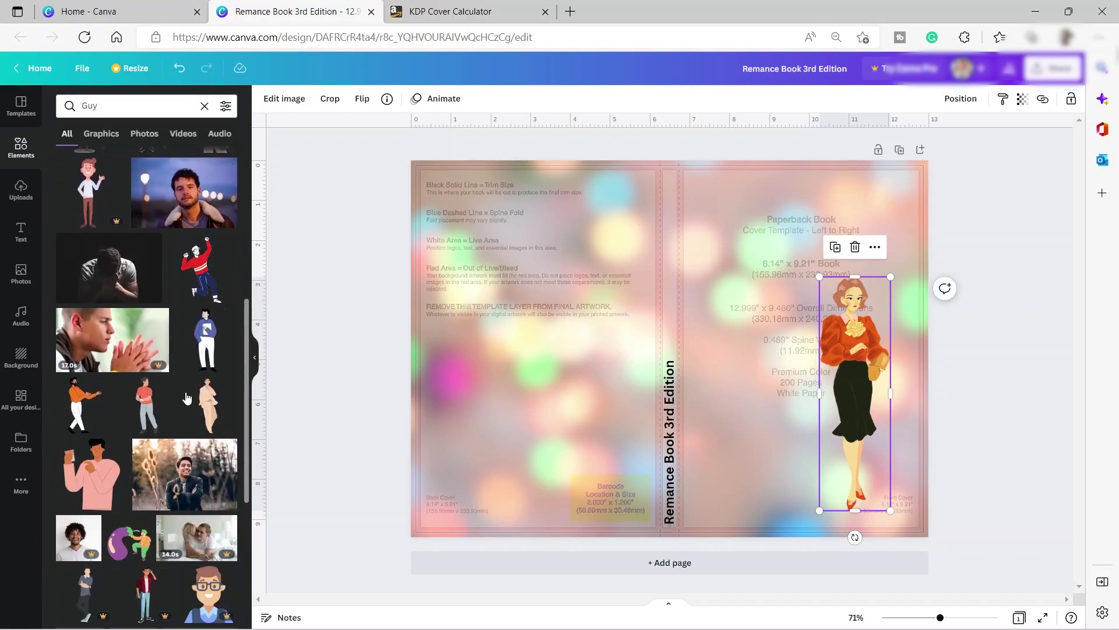
scroll(175, 367, "down", 3)
scroll(186, 373, "down", 3)
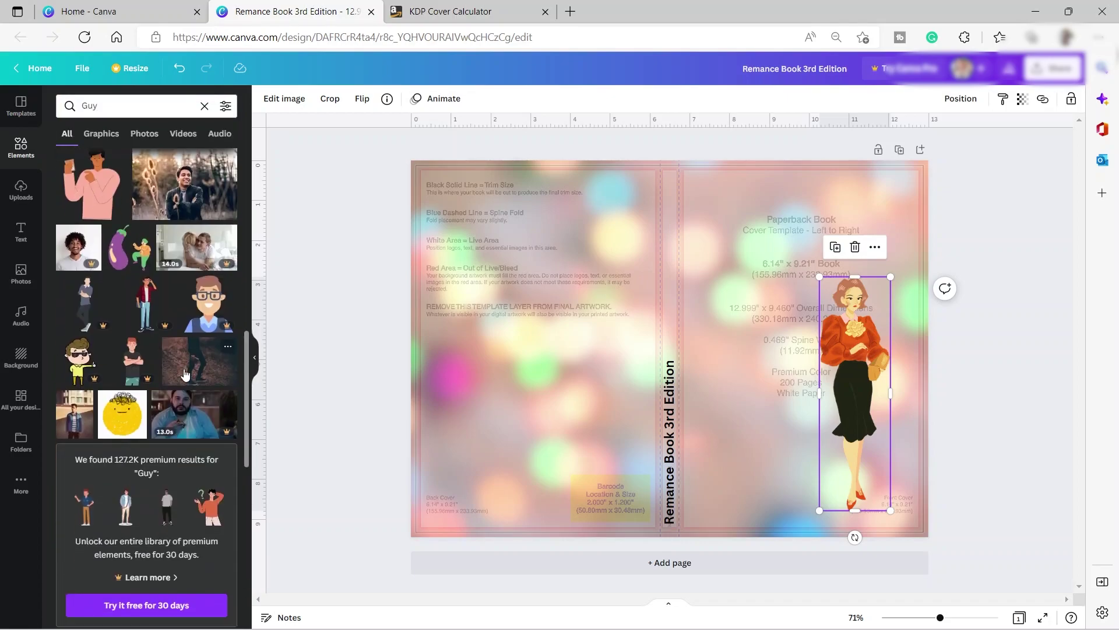
scroll(186, 372, "down", 5)
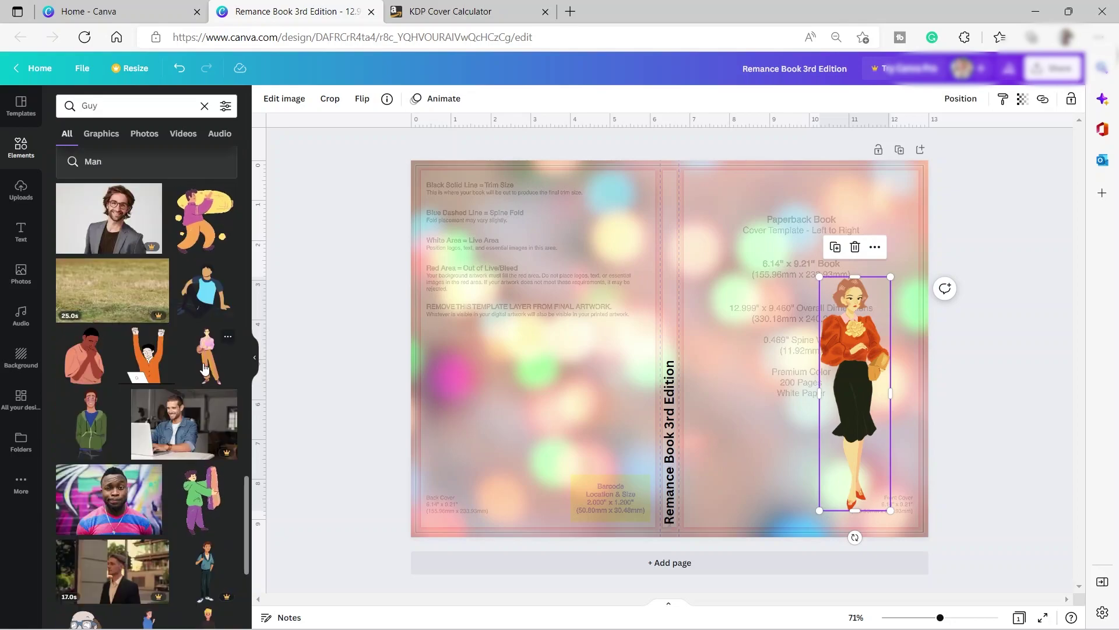
left_click(204, 368)
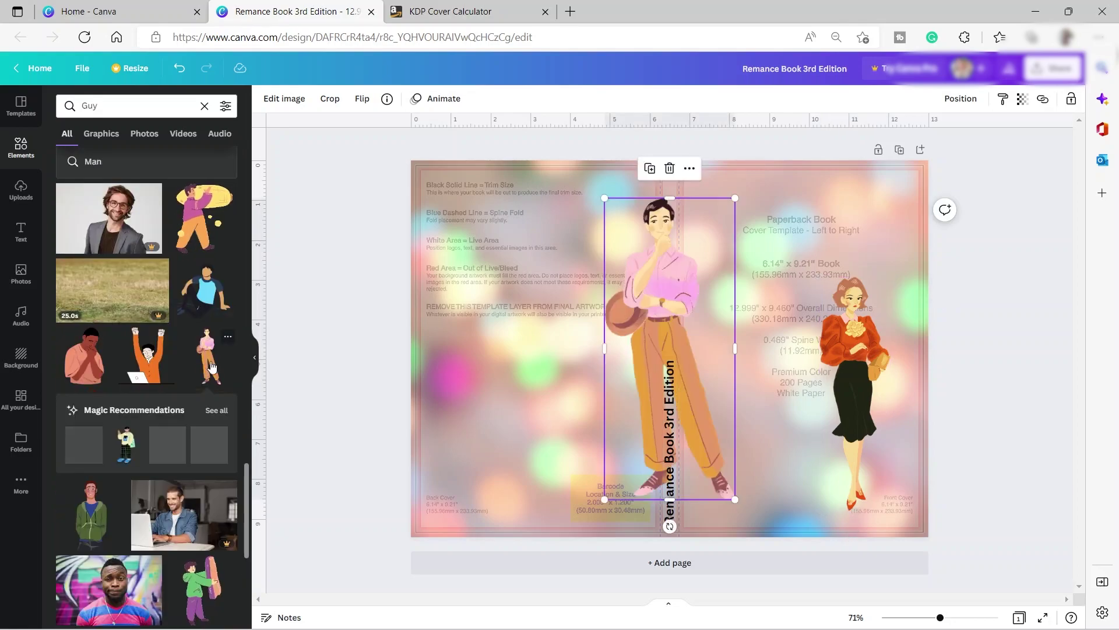
Shrink the man and overlap him with the woman on the front cover as a couple
left_click_drag(671, 326, 752, 341)
left_click_drag(822, 206, 795, 268)
left_click_drag(853, 383, 869, 383)
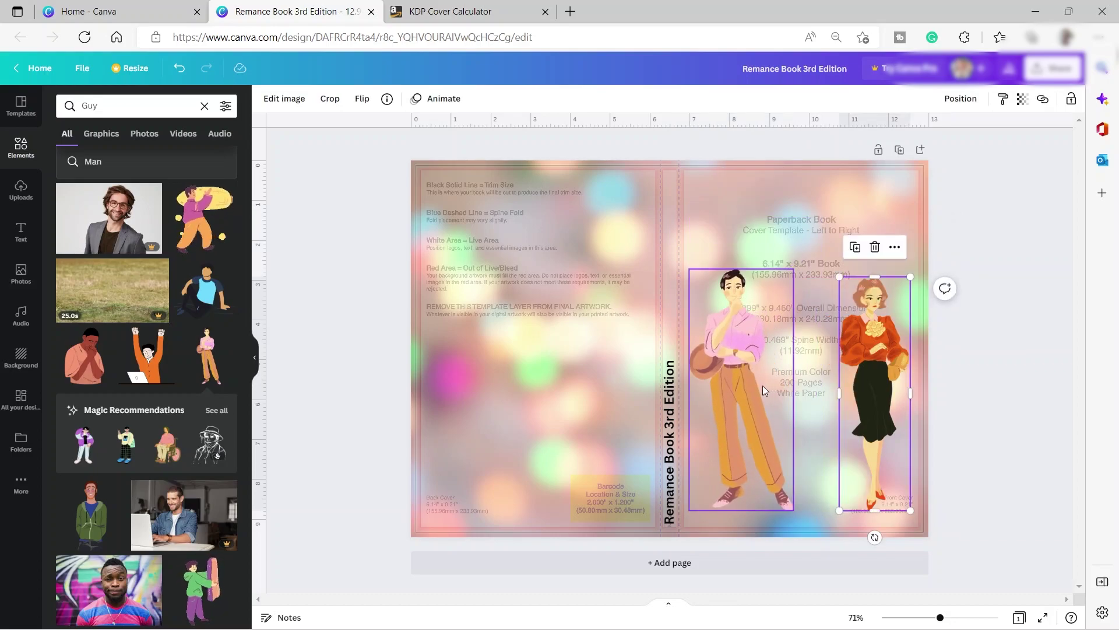
left_click_drag(761, 381, 785, 382)
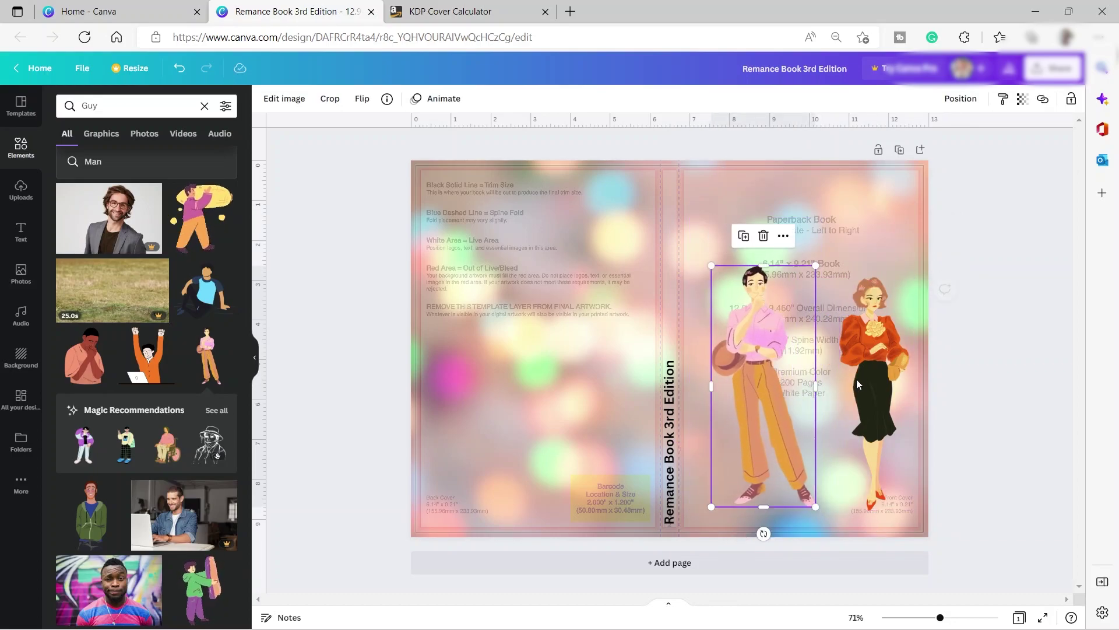
left_click_drag(865, 377, 802, 371)
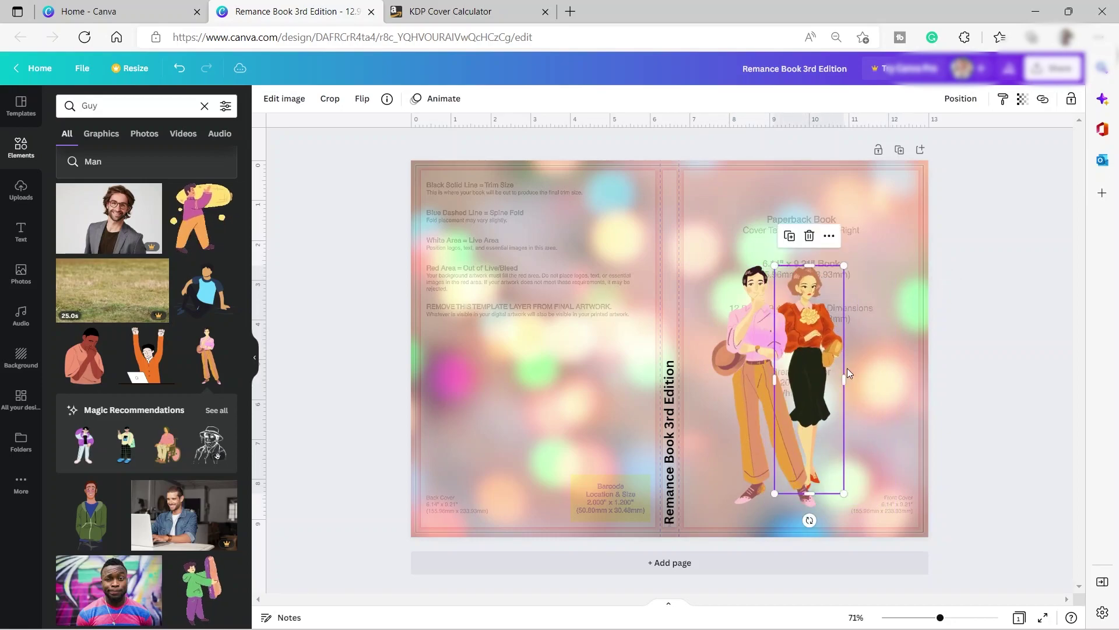
left_click(1013, 359)
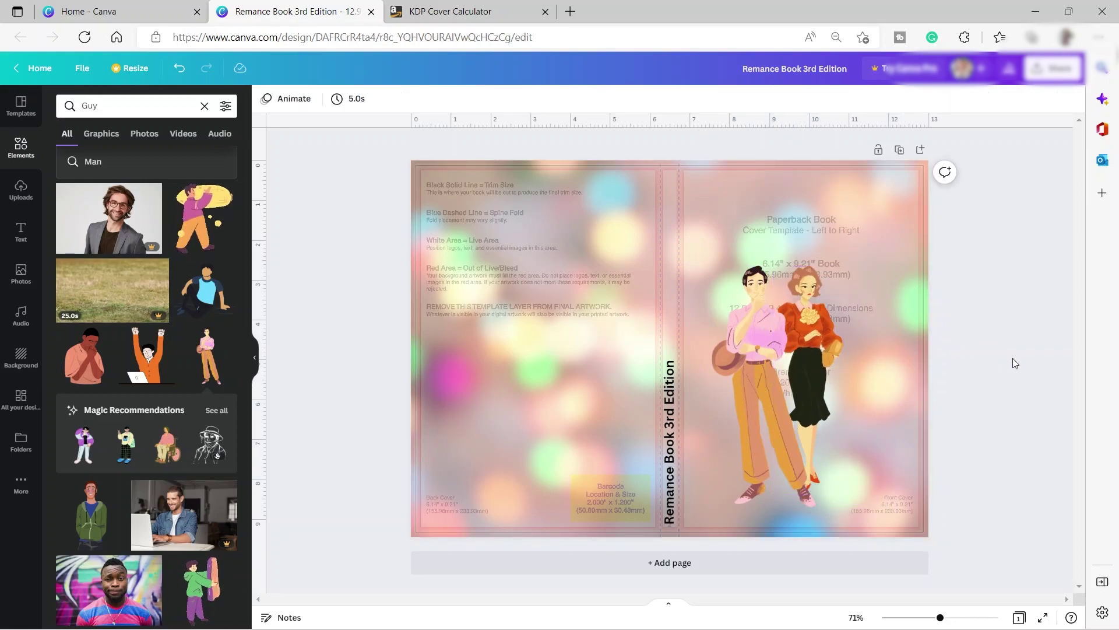
left_click(137, 105)
key("BackSpace")
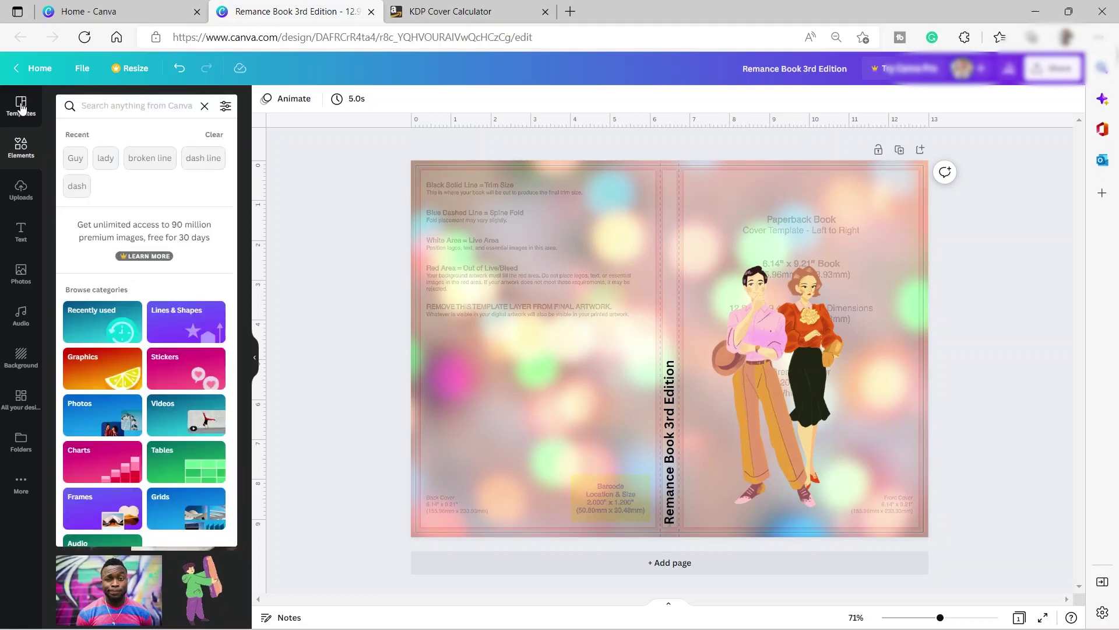
Search 'baby' and place a small baby-with-bottle graphic at the couple's feet, lower right
type("baby")
key("Return")
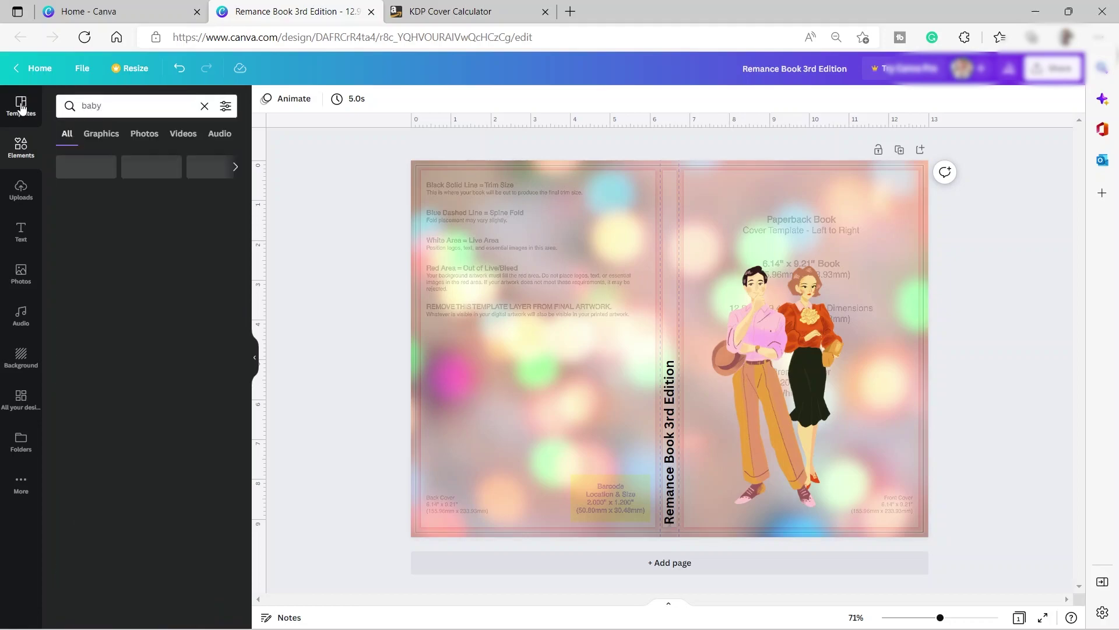
scroll(182, 408, "down", 2)
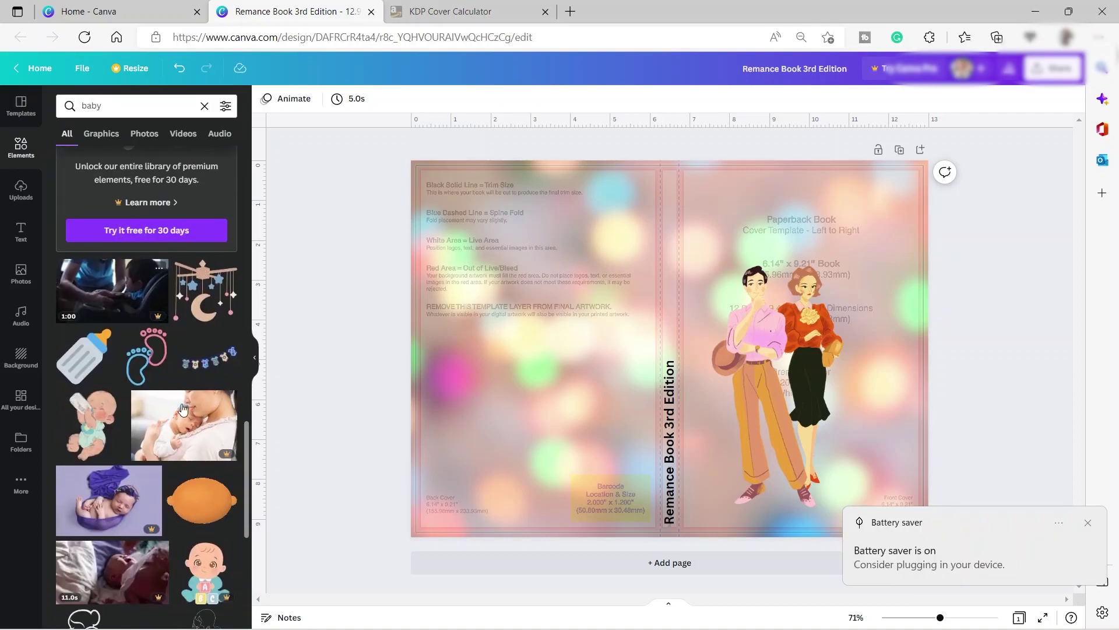
left_click(85, 432)
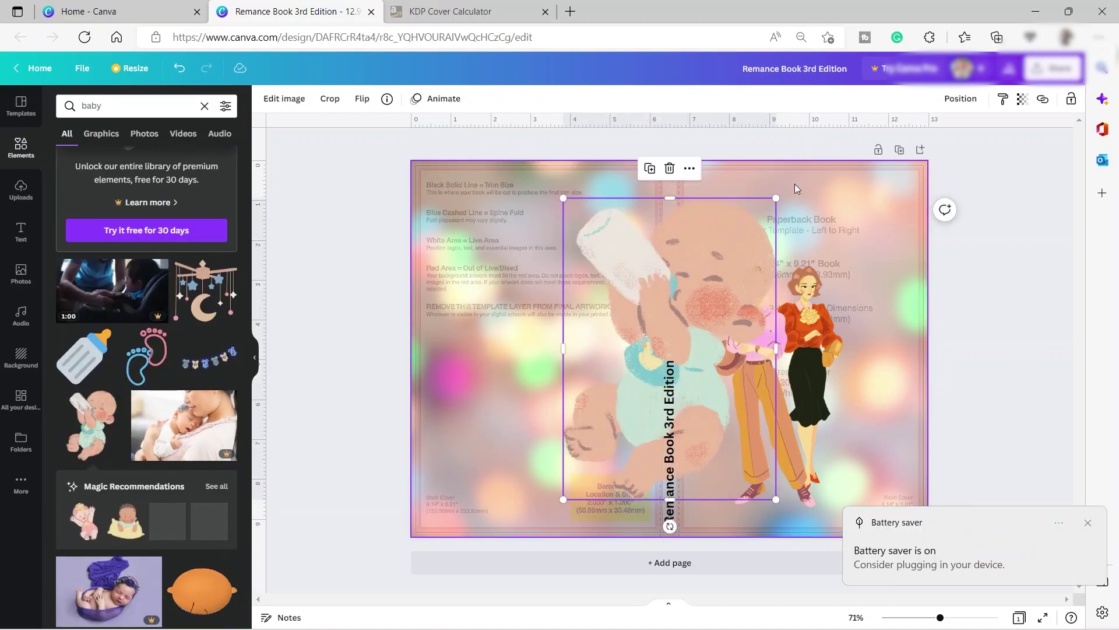
left_click_drag(715, 301, 665, 362)
left_click_drag(674, 437, 896, 453)
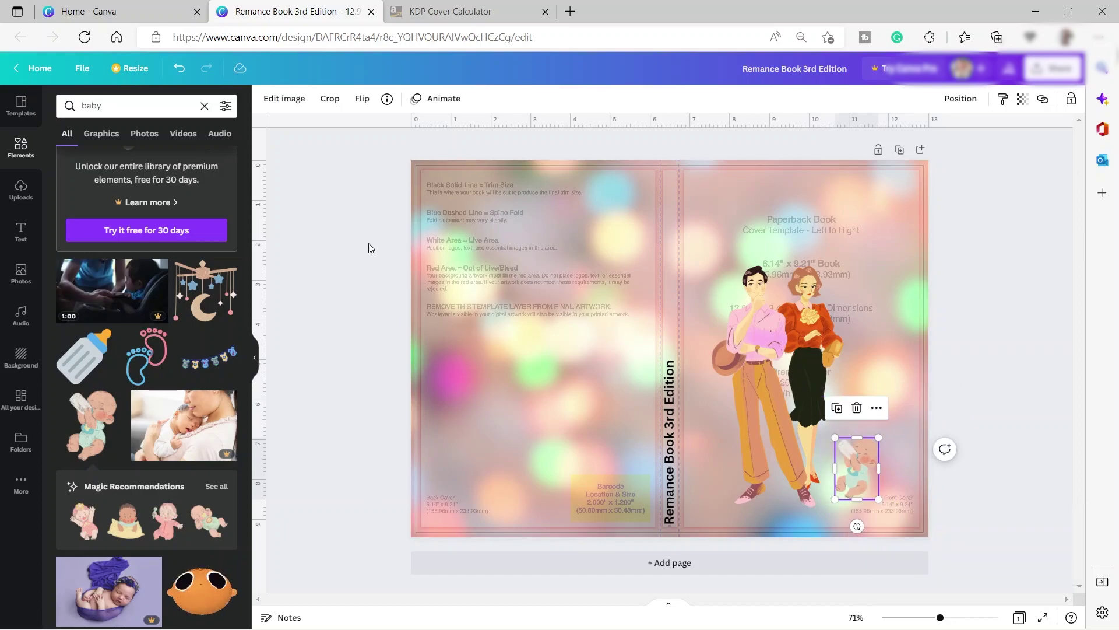
Set the baby graphic's brightness to -17 and contrast to 19, boosting its saturation
left_click(286, 100)
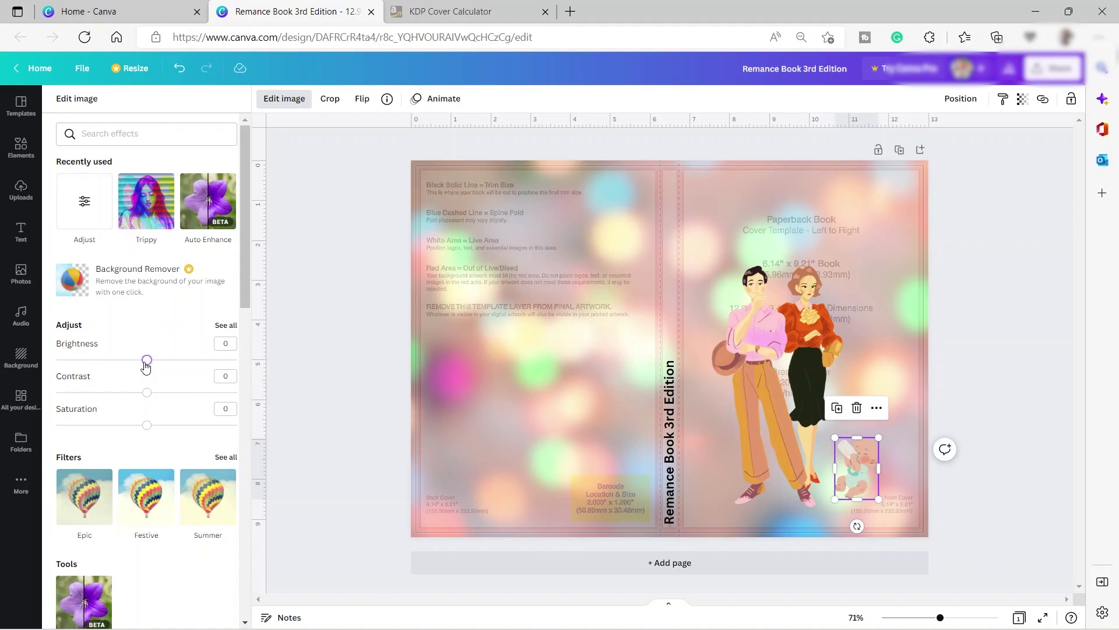
left_click_drag(145, 366, 128, 372)
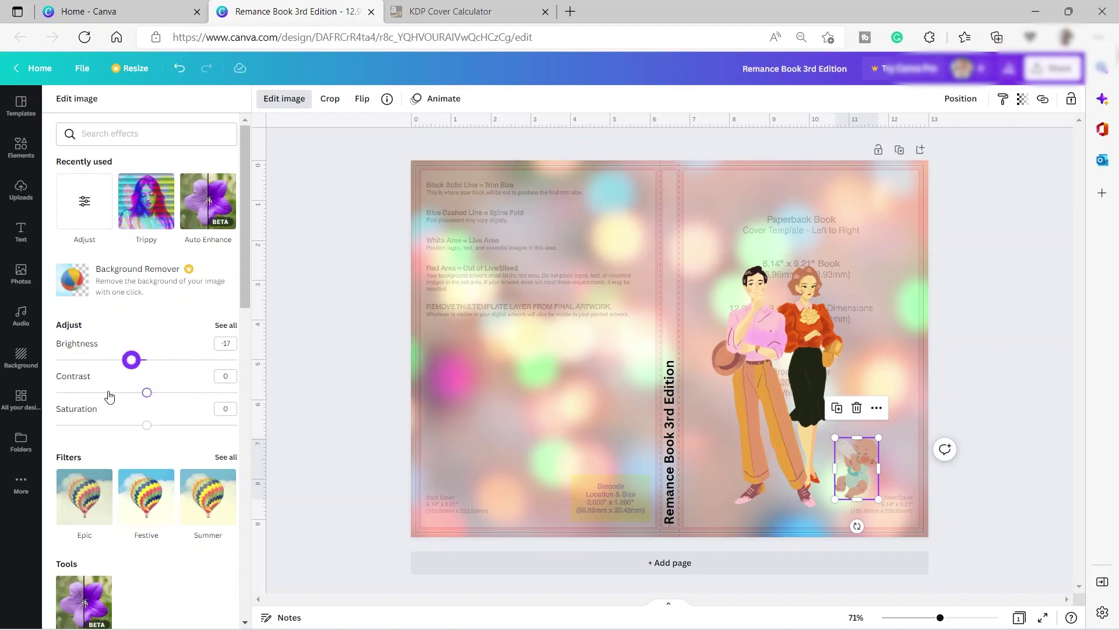
left_click_drag(147, 392, 192, 437)
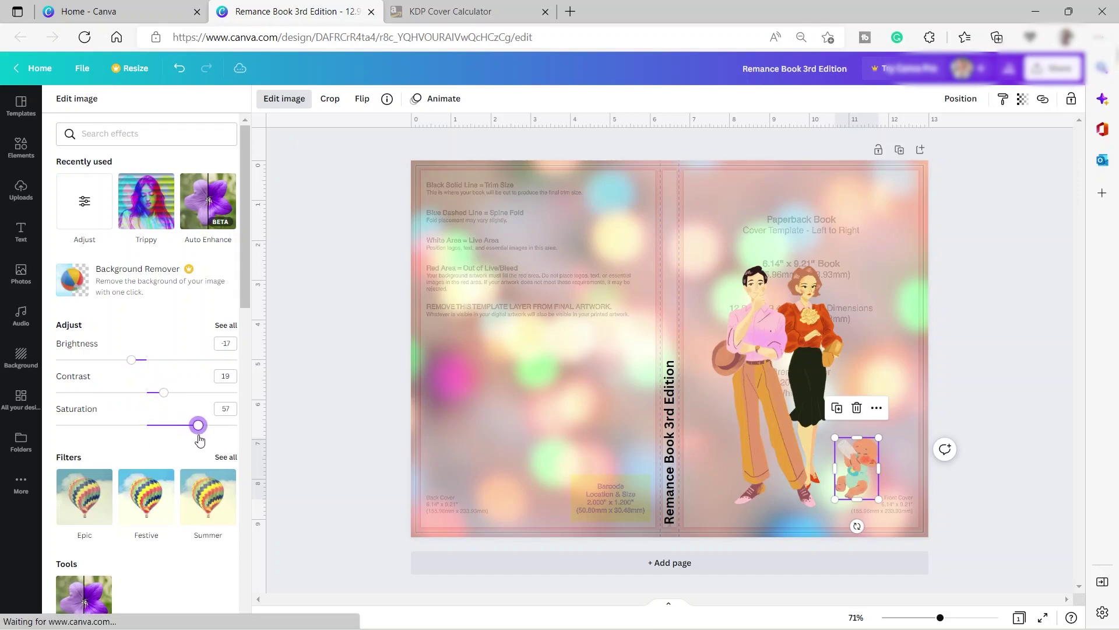
left_click(912, 347)
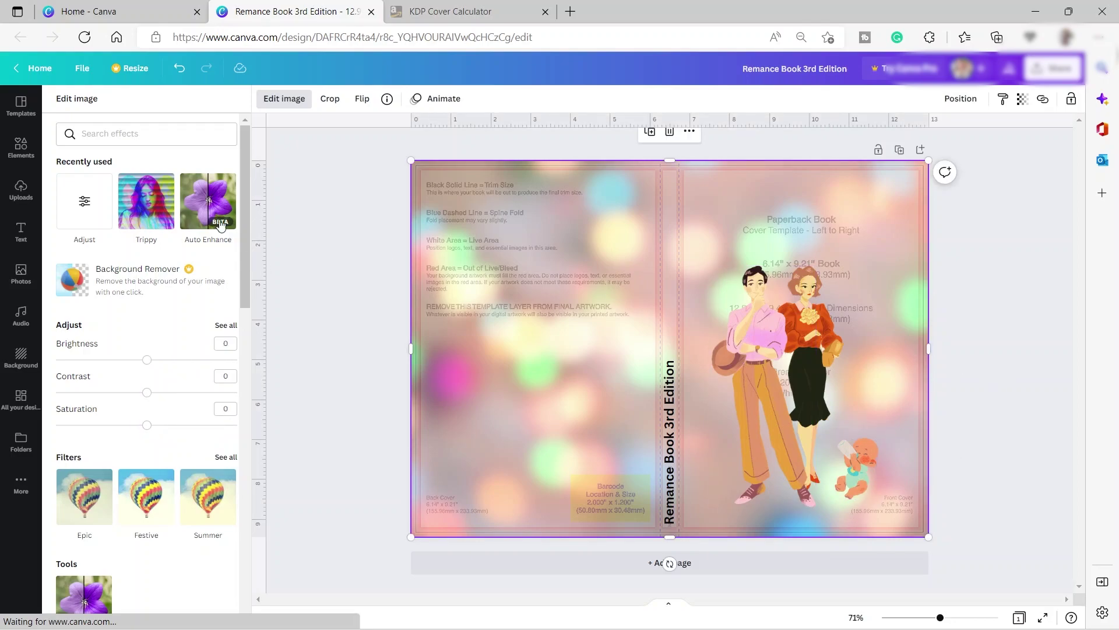
Add a heading reading 'First Family' on one line and 'Story' on the next
left_click(17, 232)
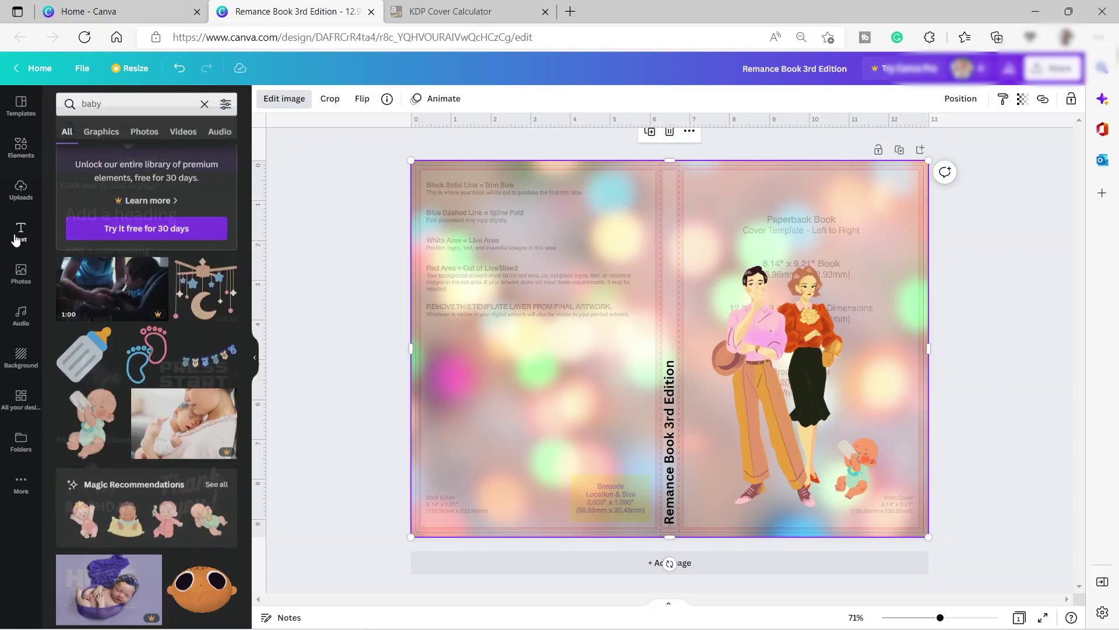
left_click(120, 198)
type("First")
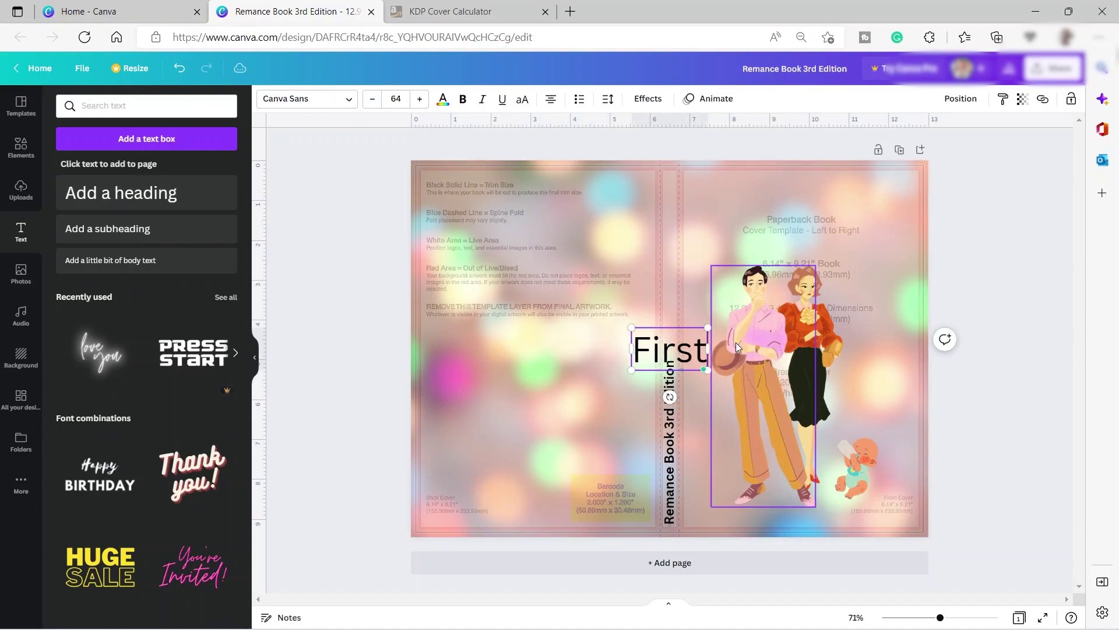
type(" Fami")
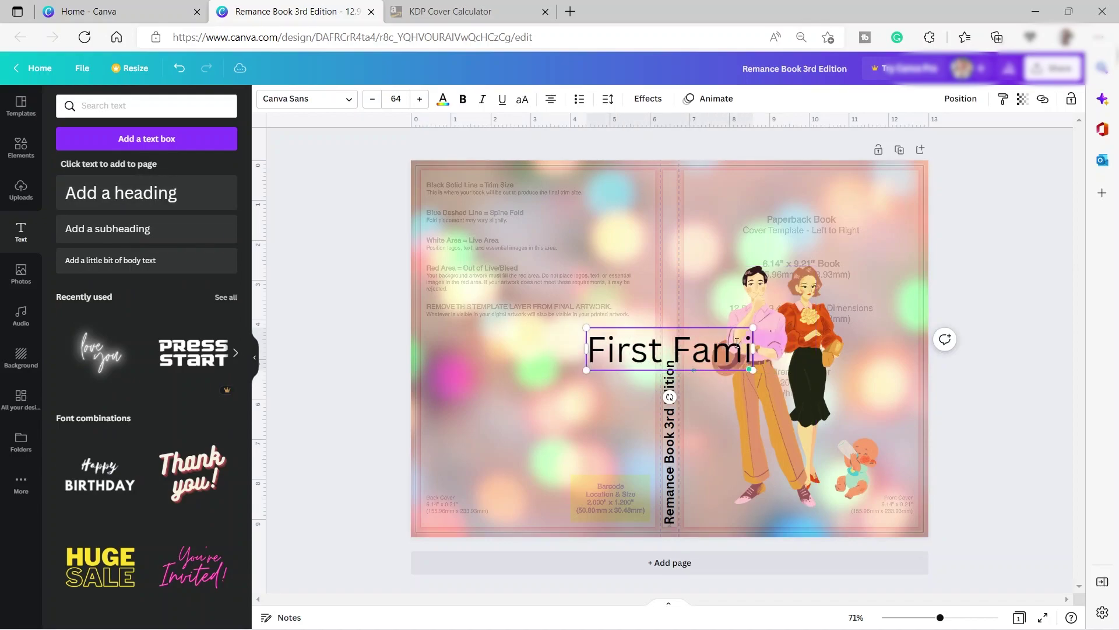
type("ly")
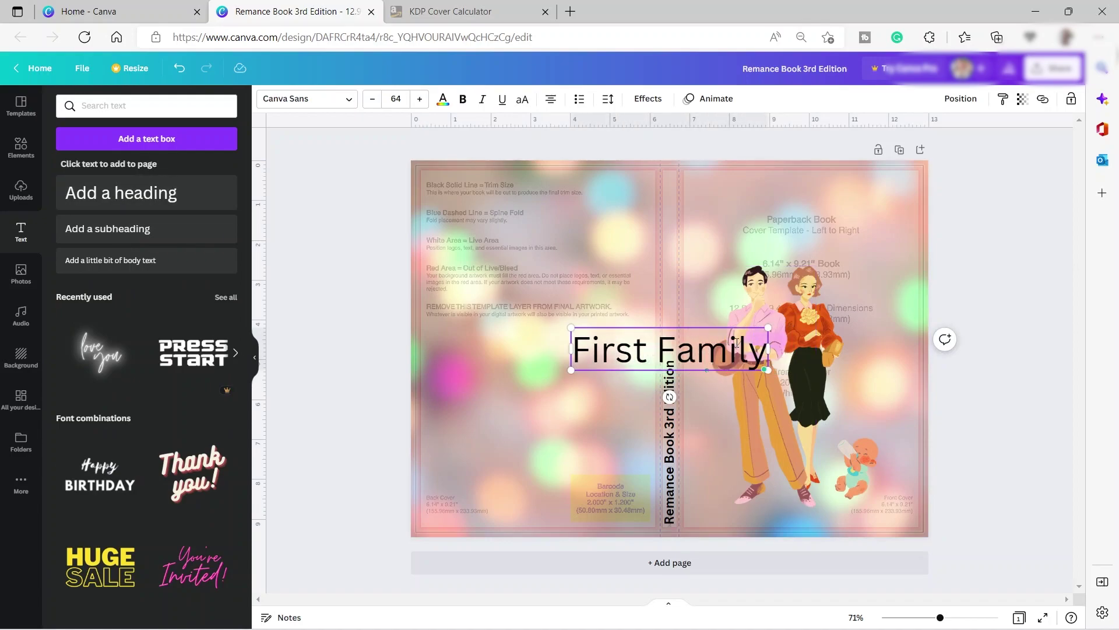
key("Return")
type("Story")
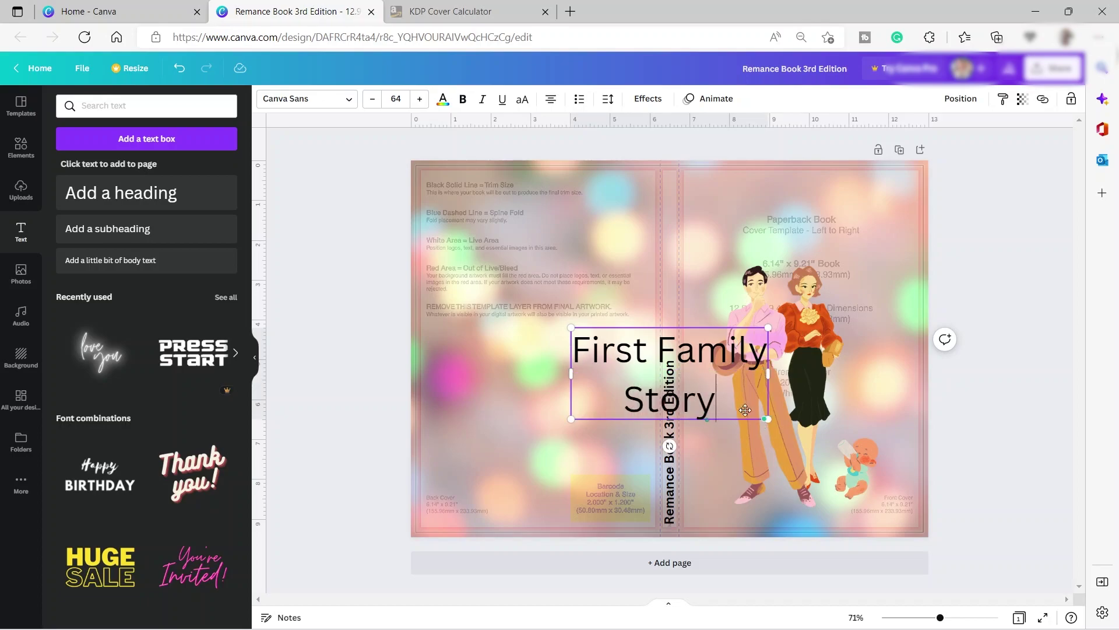
left_click(348, 103)
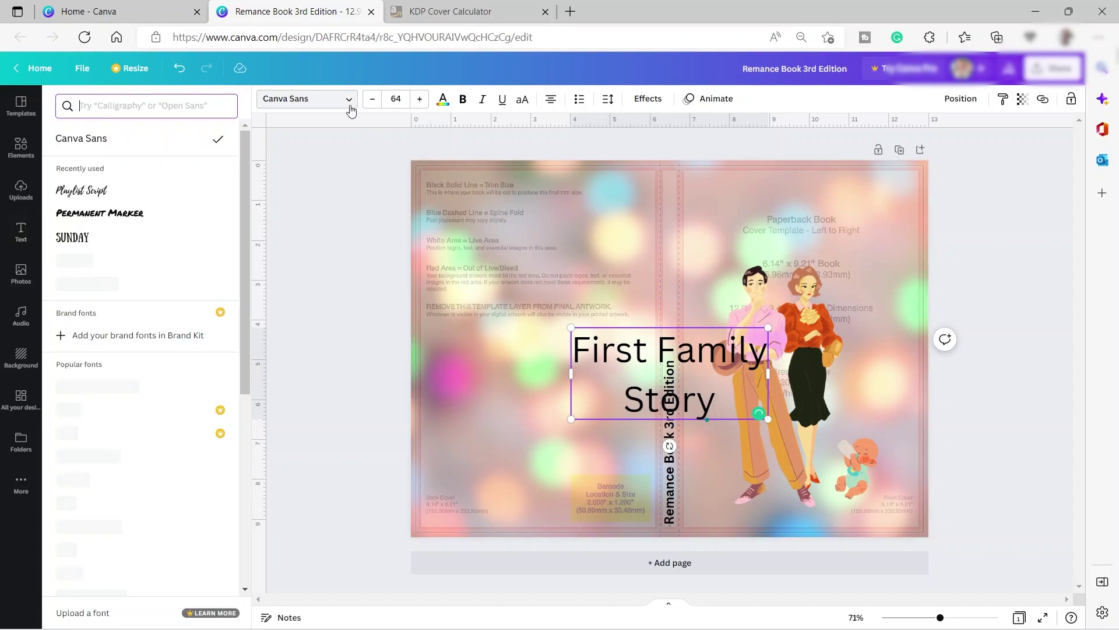
Style the title in Playlist Script at size 51.5, line spacing 1.2, at the top of the front cover
left_click(103, 193)
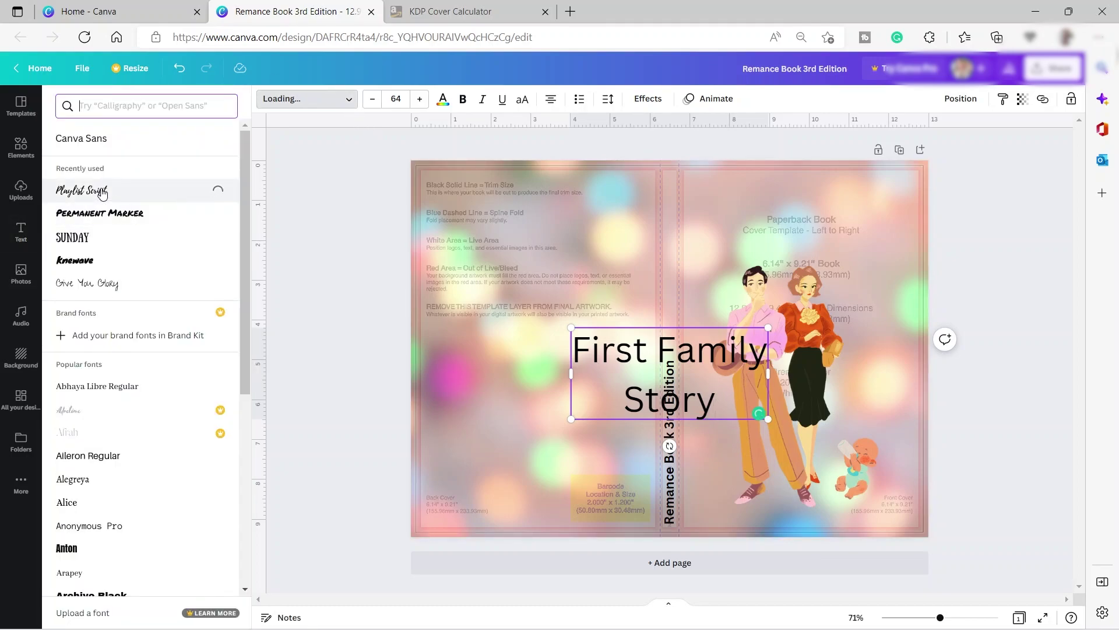
left_click(687, 438)
left_click_drag(627, 372, 763, 230)
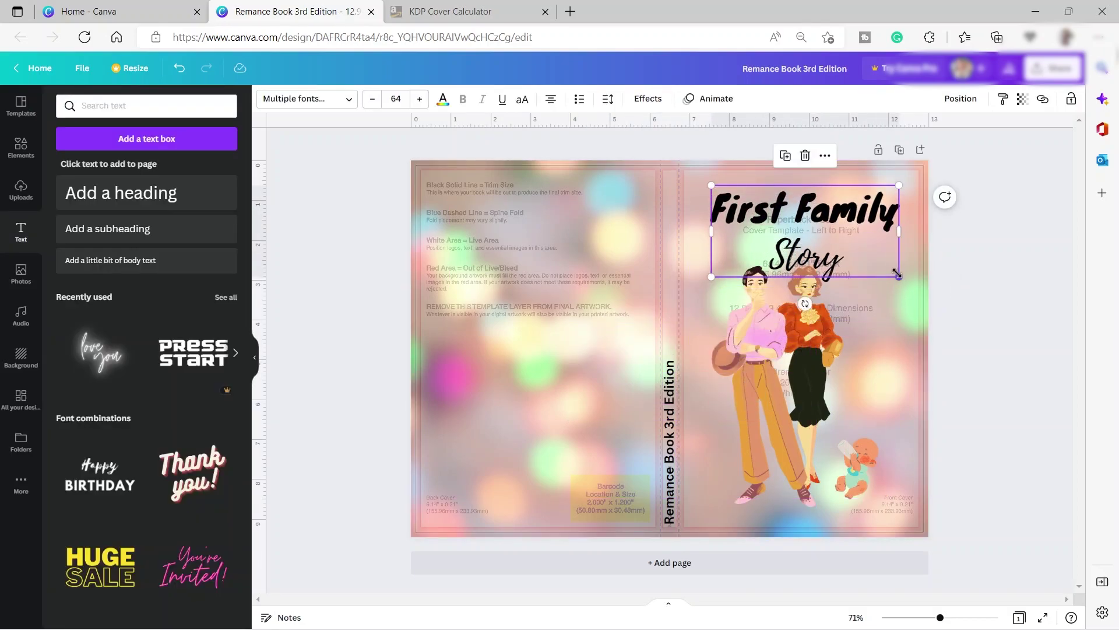
left_click_drag(897, 274, 879, 265)
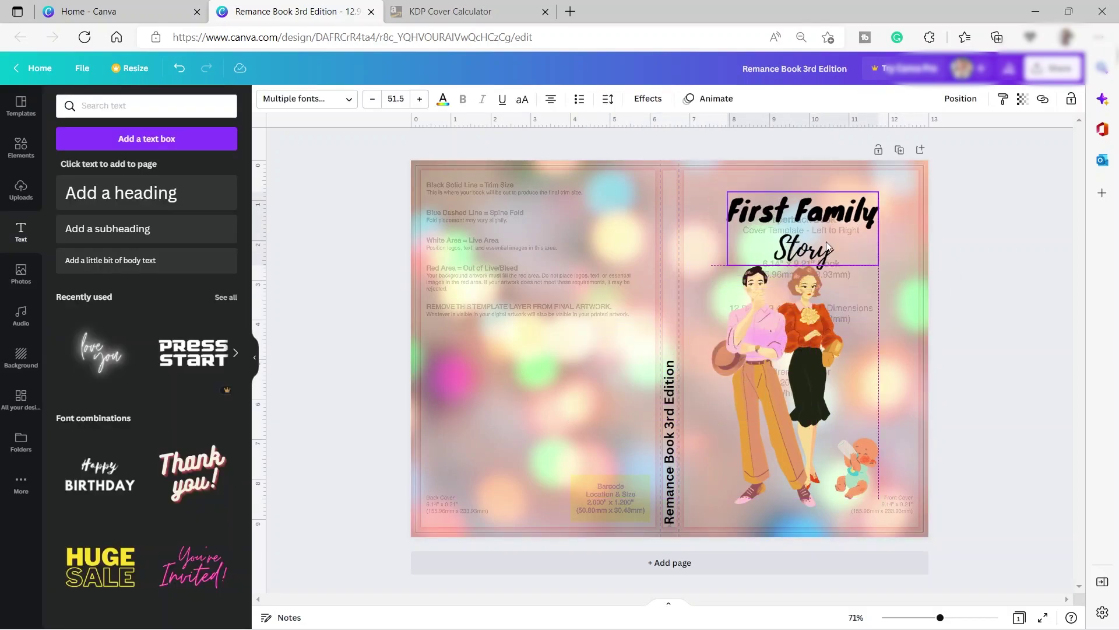
left_click(610, 100)
left_click_drag(681, 185, 668, 190)
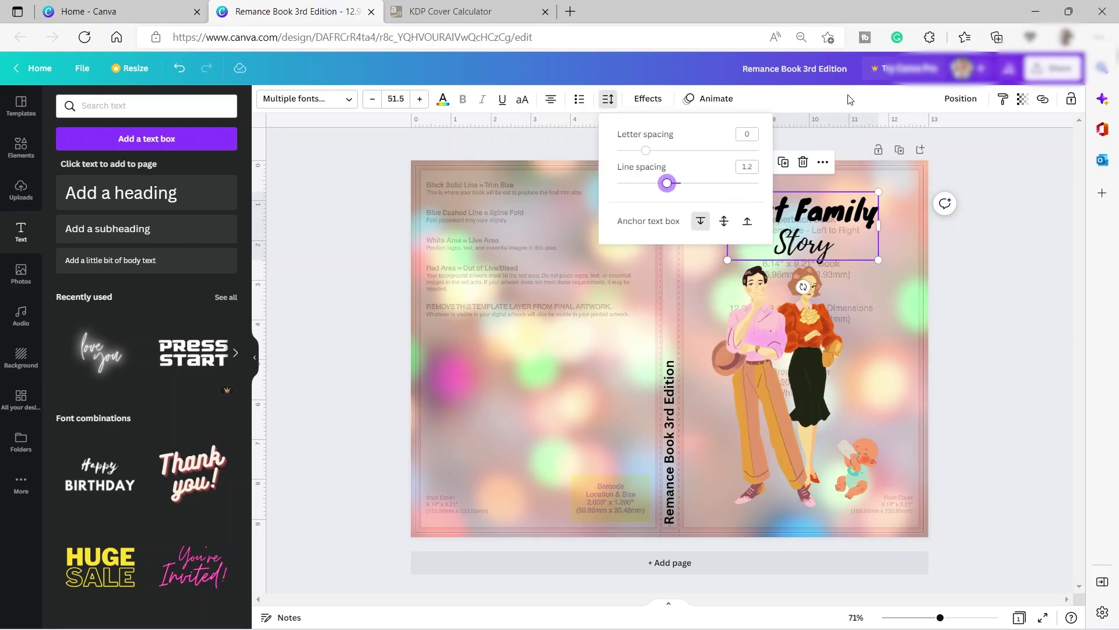
left_click(903, 262)
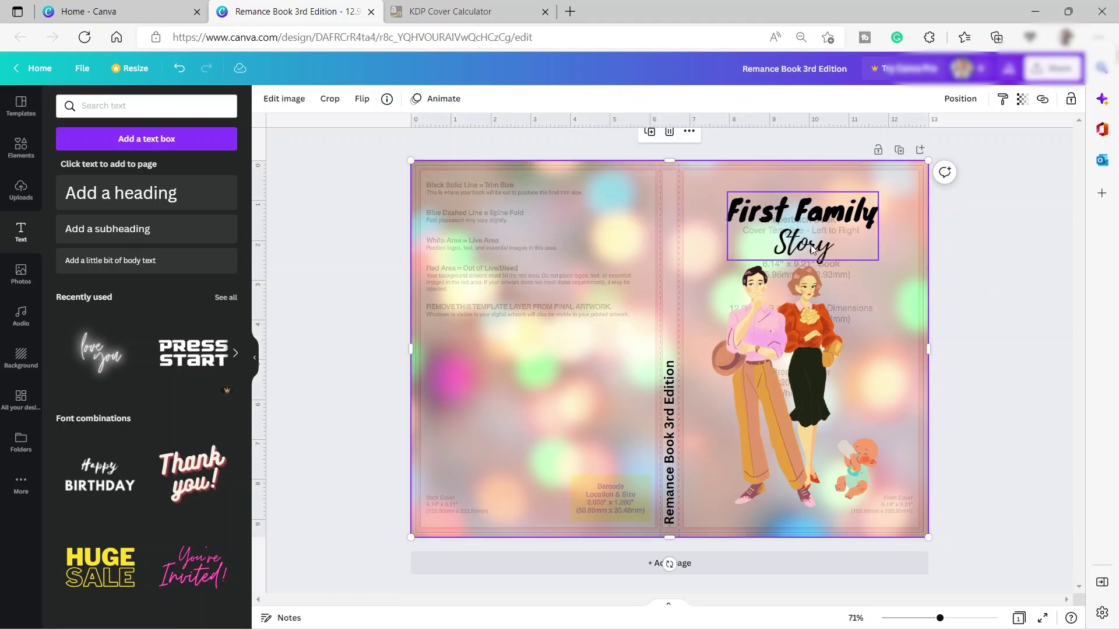